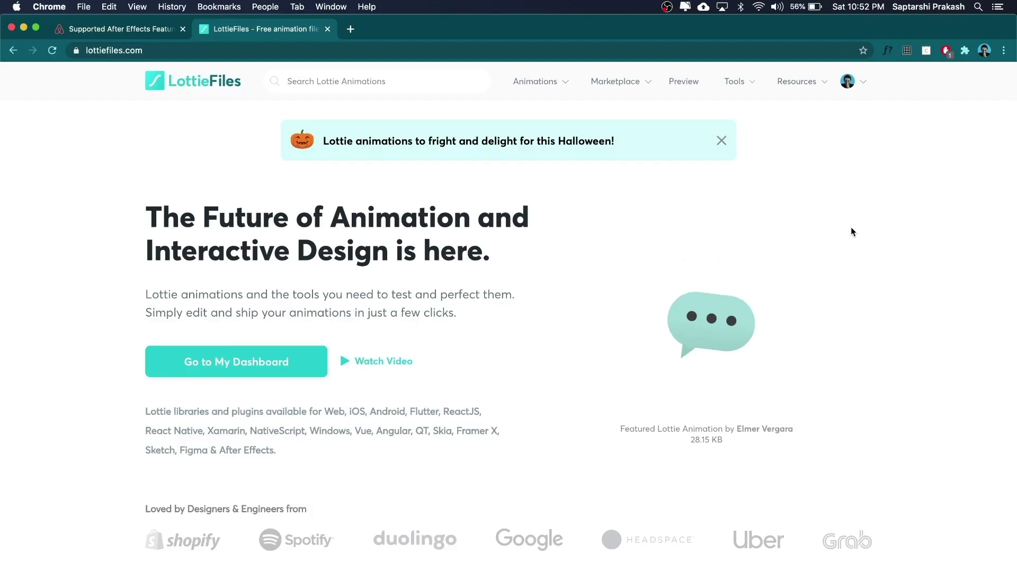
# Open the LottieFiles plugin page for Adobe After Effects and review its download options
pyautogui.moveTo(748, 81)
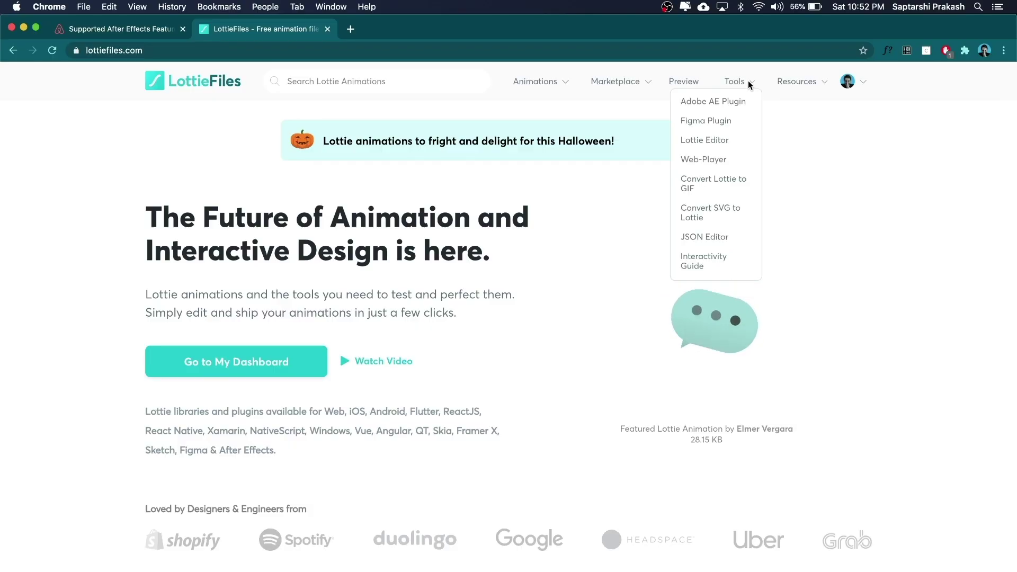
pyautogui.click(705, 105)
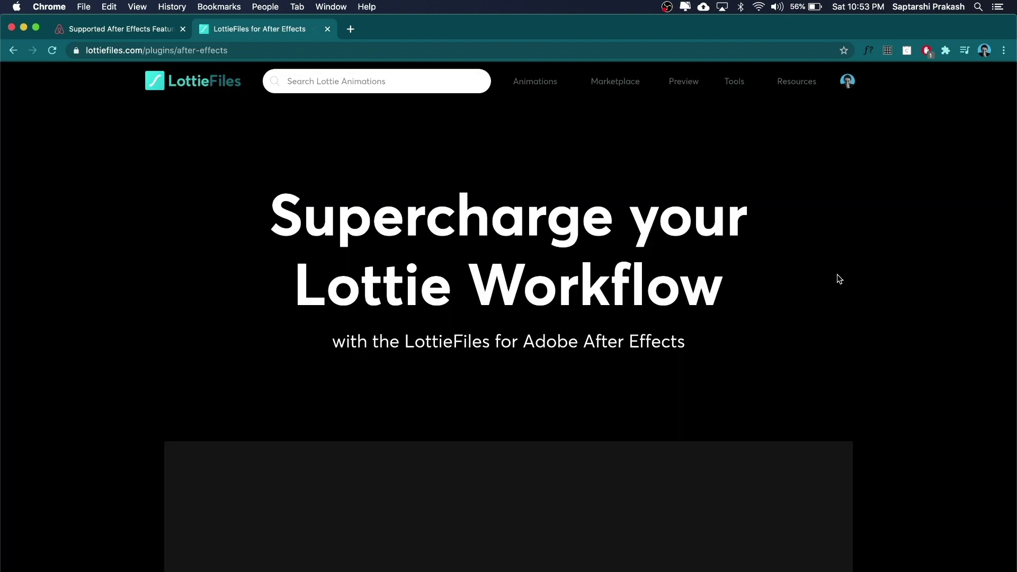
pyautogui.scroll(-10, 839, 279)
pyautogui.scroll(2, 839, 279)
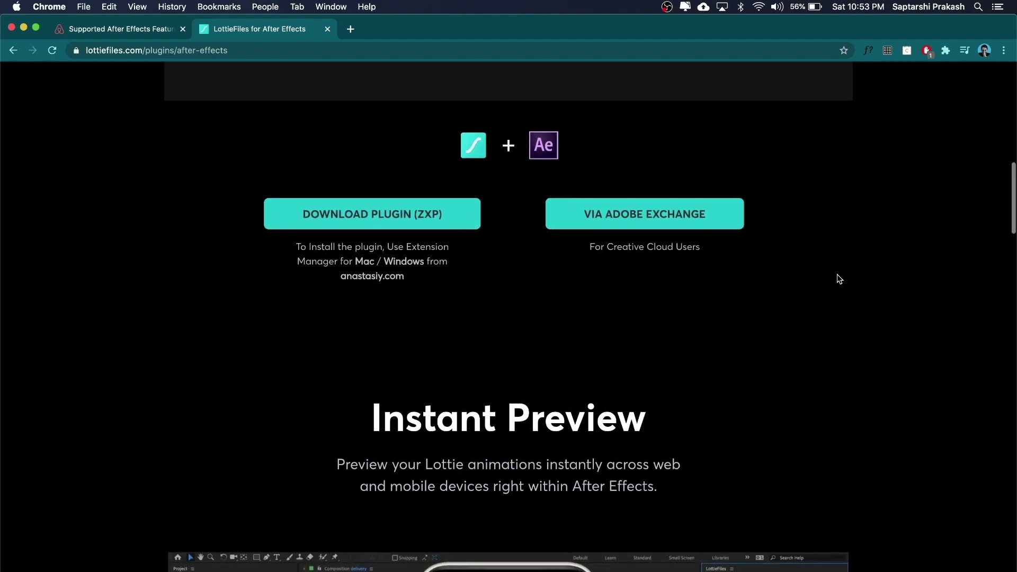
pyautogui.scroll(3, 839, 279)
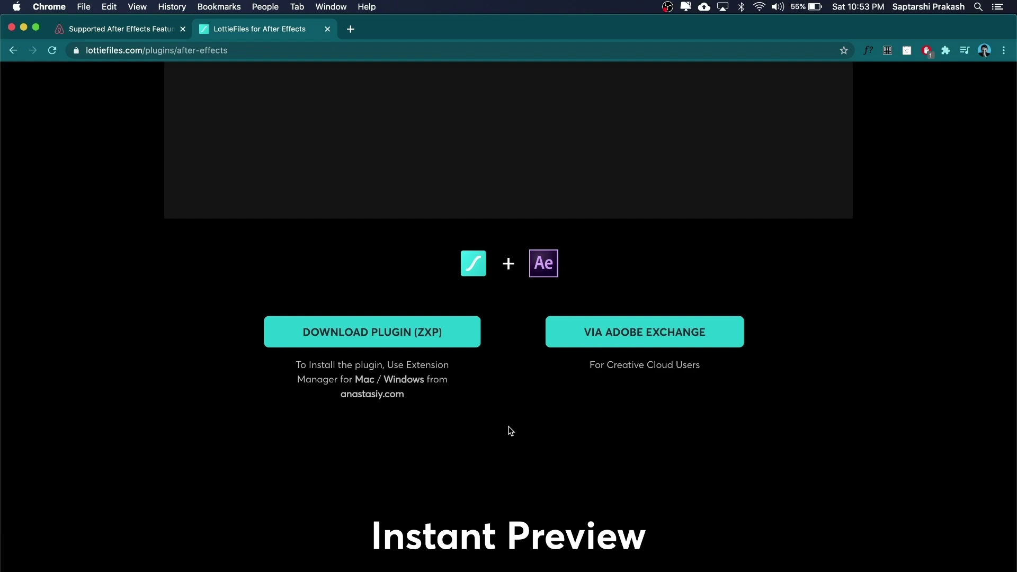
pyautogui.scroll(10, 510, 431)
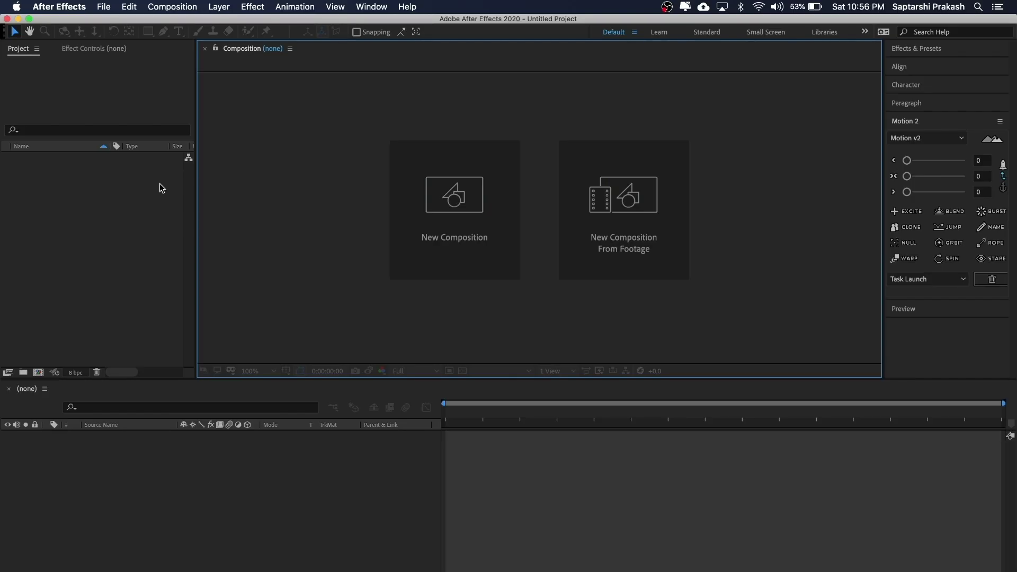
# Switch to After Effects, open the LottieFiles extension and check which account is logged in
pyautogui.click(378, 7)
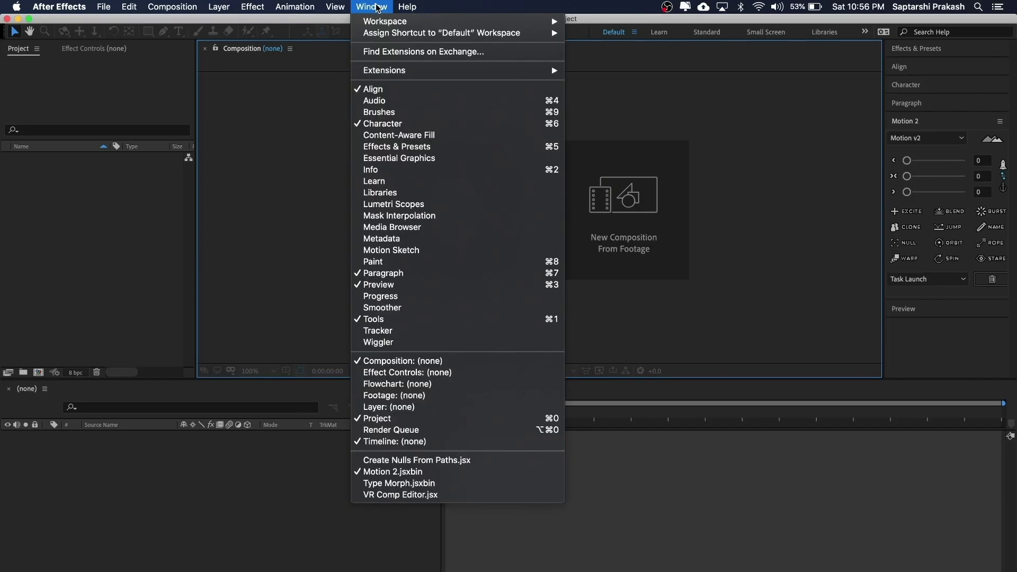
pyautogui.moveTo(396, 72)
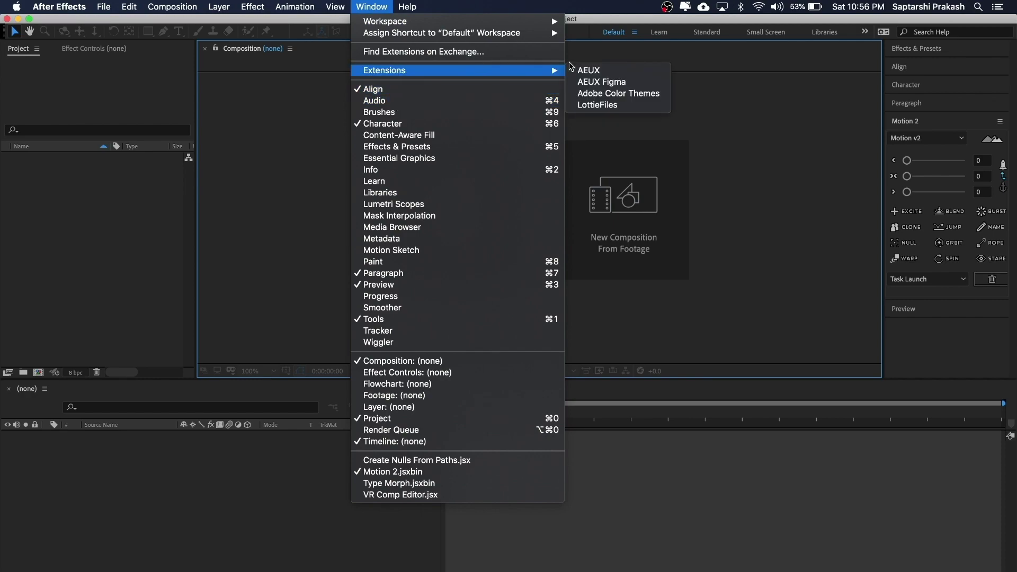
pyautogui.click(618, 105)
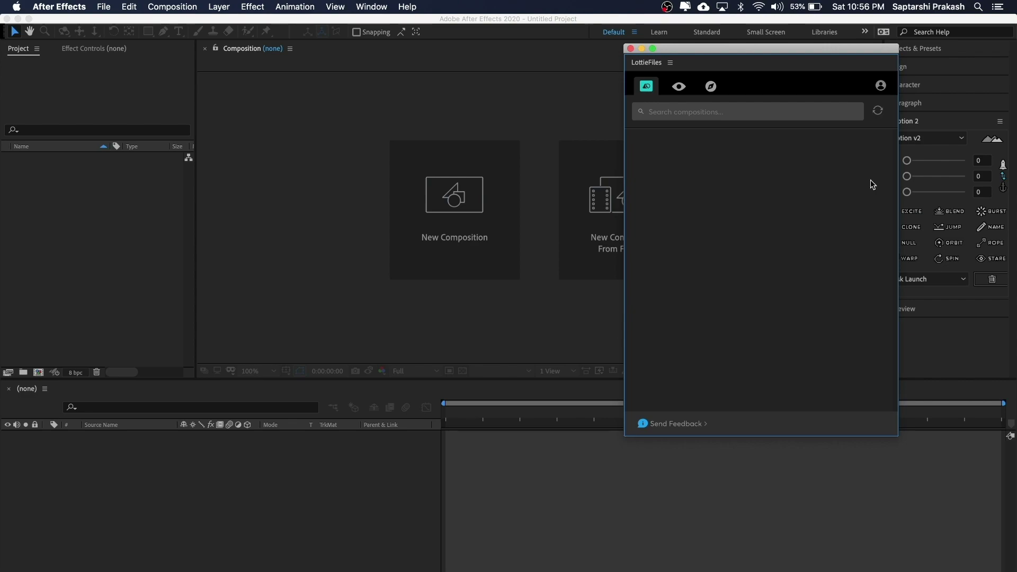
pyautogui.click(881, 87)
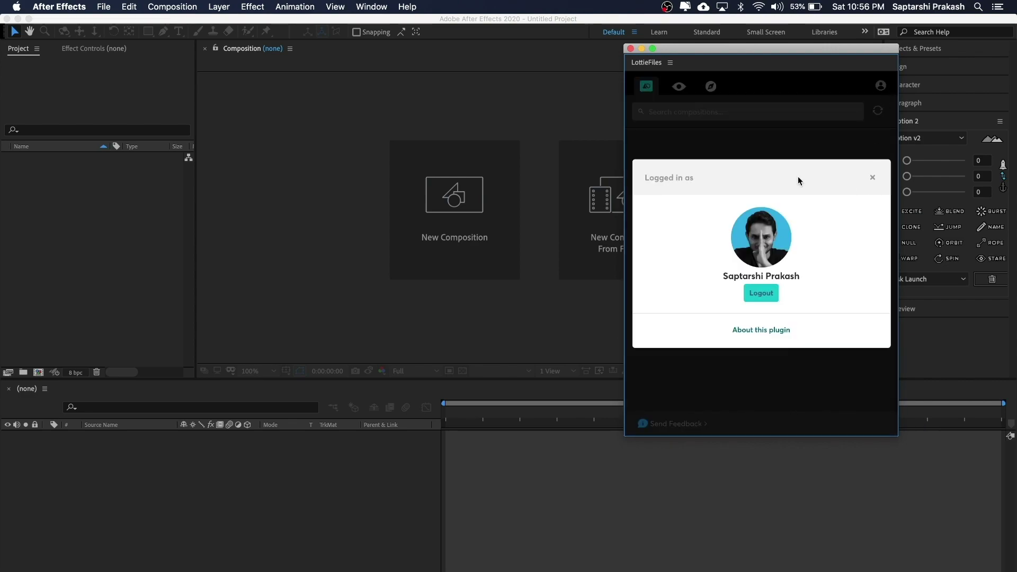
pyautogui.click(872, 178)
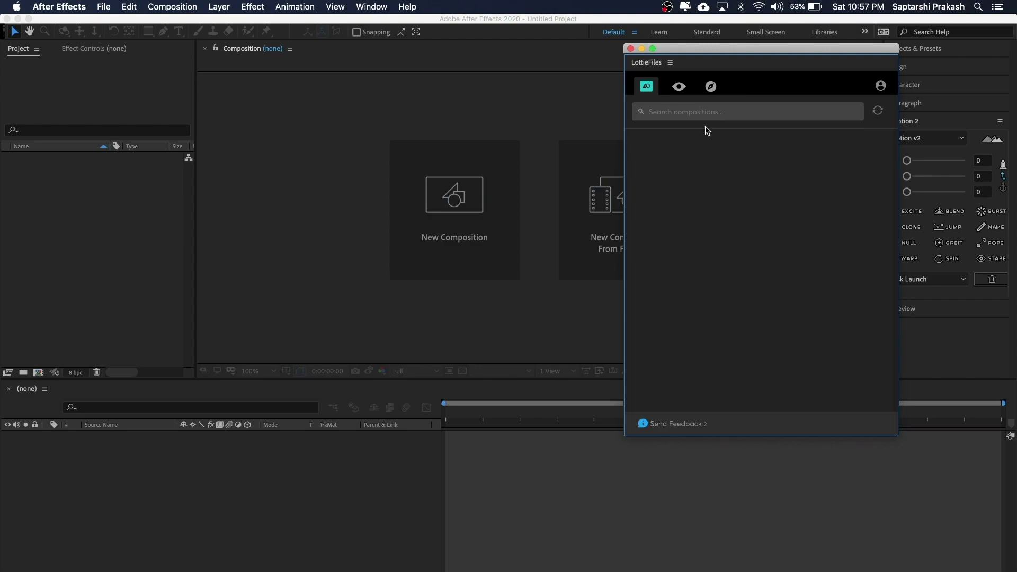
# Look through the uploaded previews and the free animations available in the LottieFiles extension
pyautogui.click(683, 89)
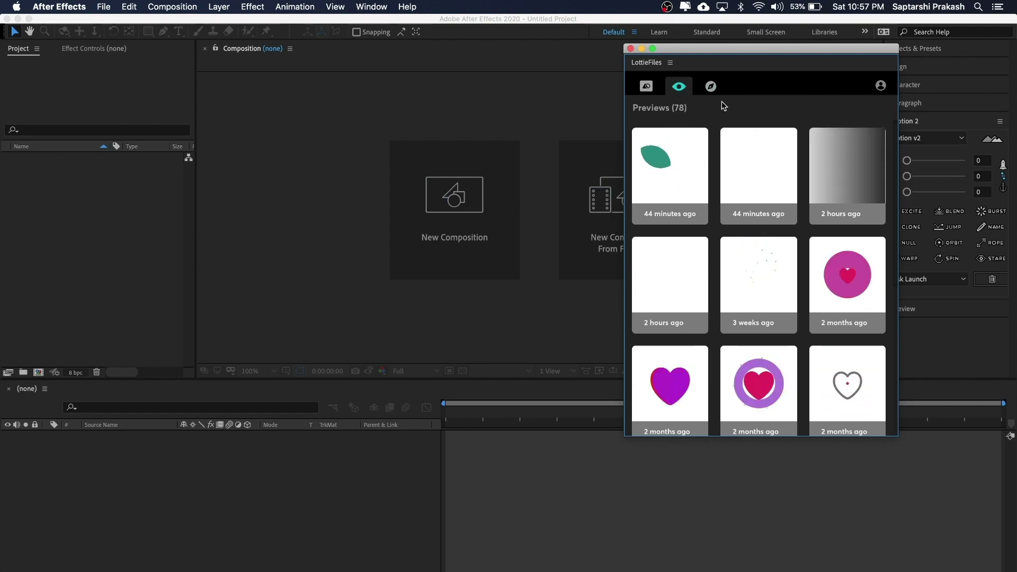
pyautogui.click(711, 87)
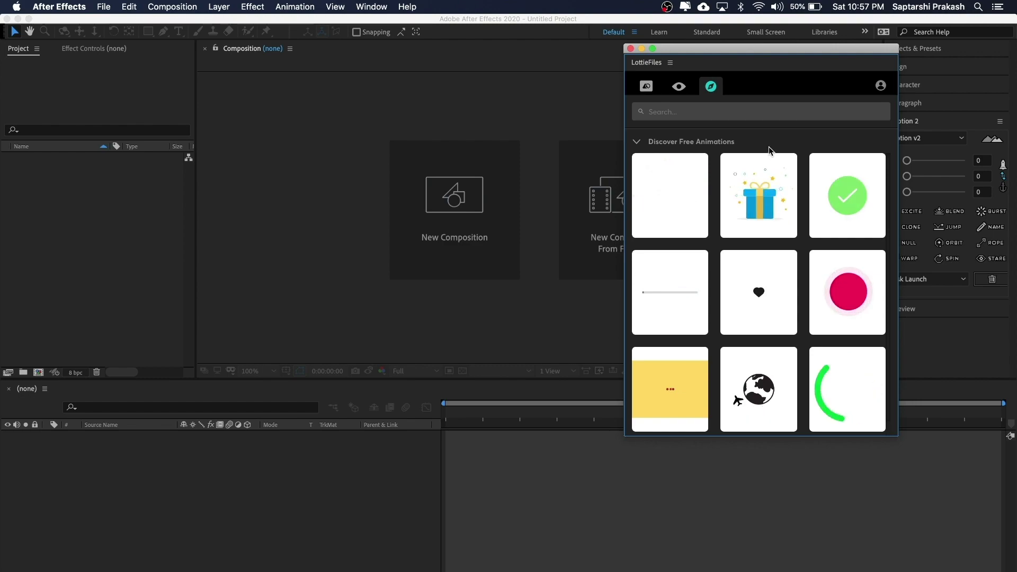
pyautogui.click(715, 112)
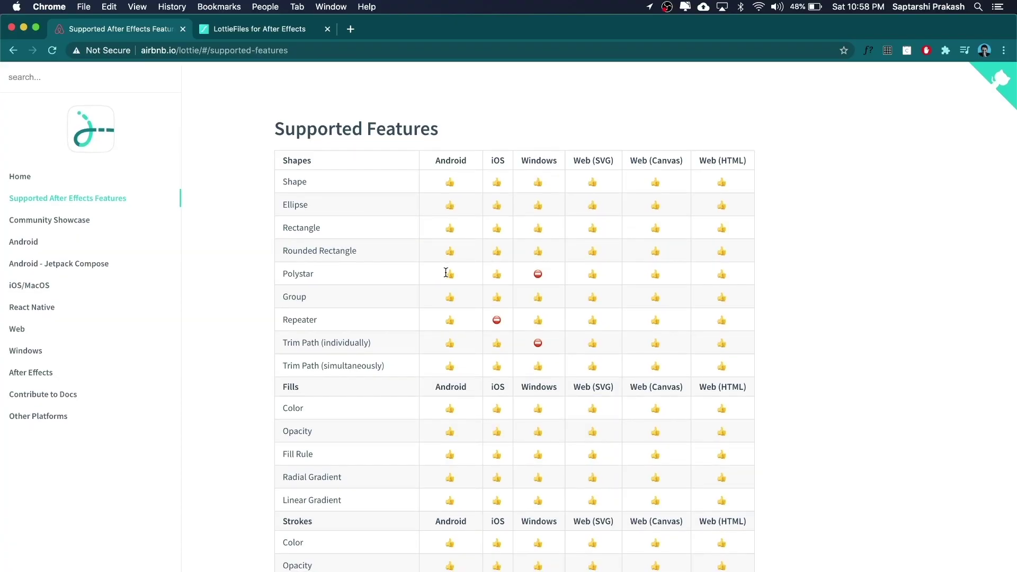
# Switch to Chrome and review the Lottie supported-features table, from shapes and strokes through transforms and masks
pyautogui.scroll(-1, 466, 323)
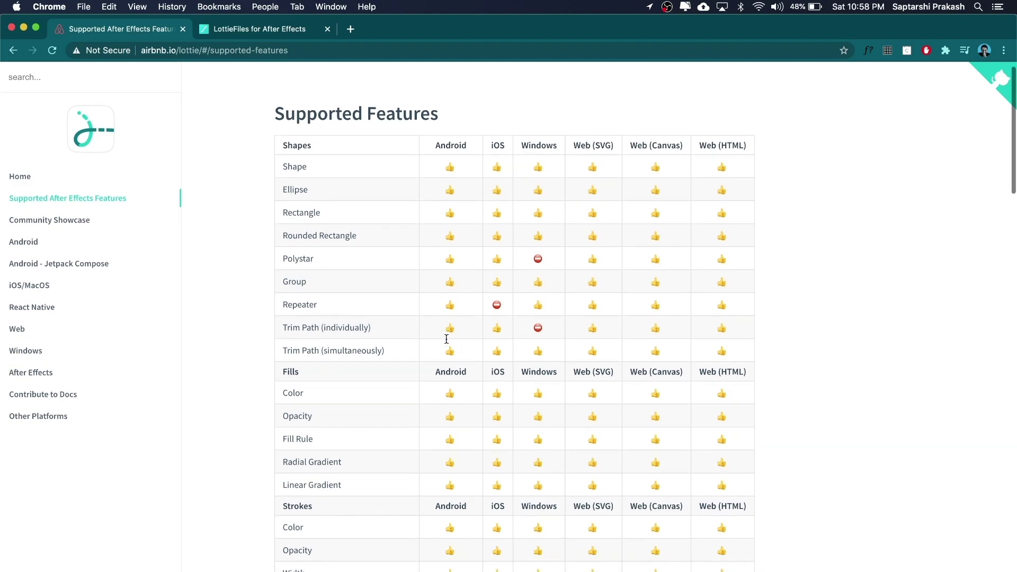
pyautogui.scroll(1, 447, 335)
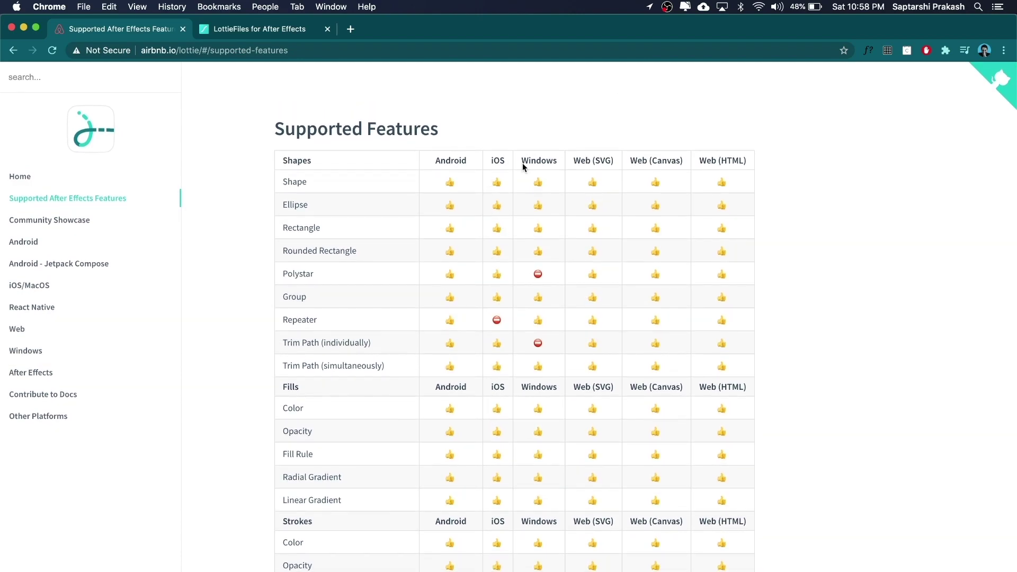
pyautogui.scroll(-10, 552, 346)
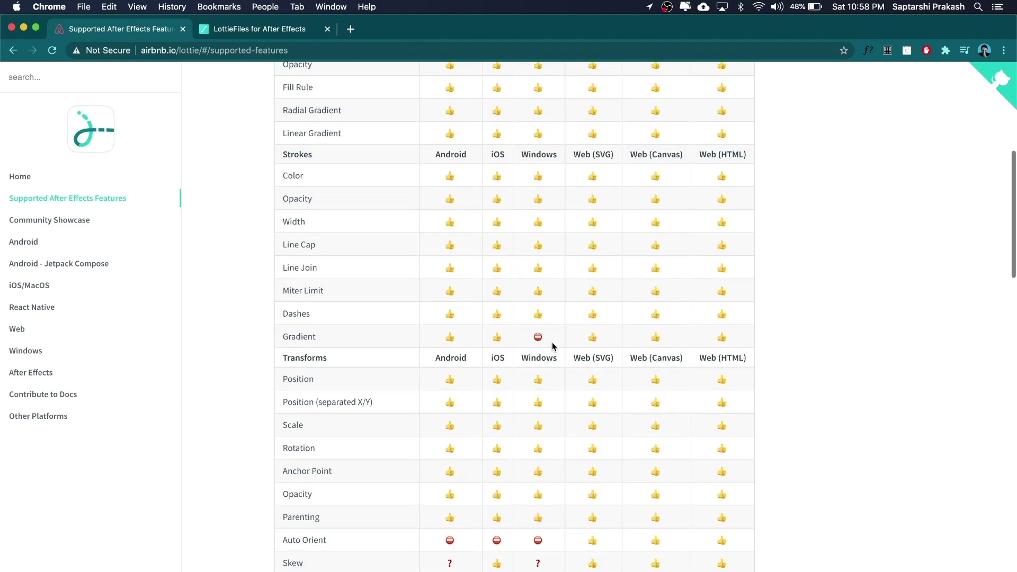
pyautogui.scroll(-7, 353, 215)
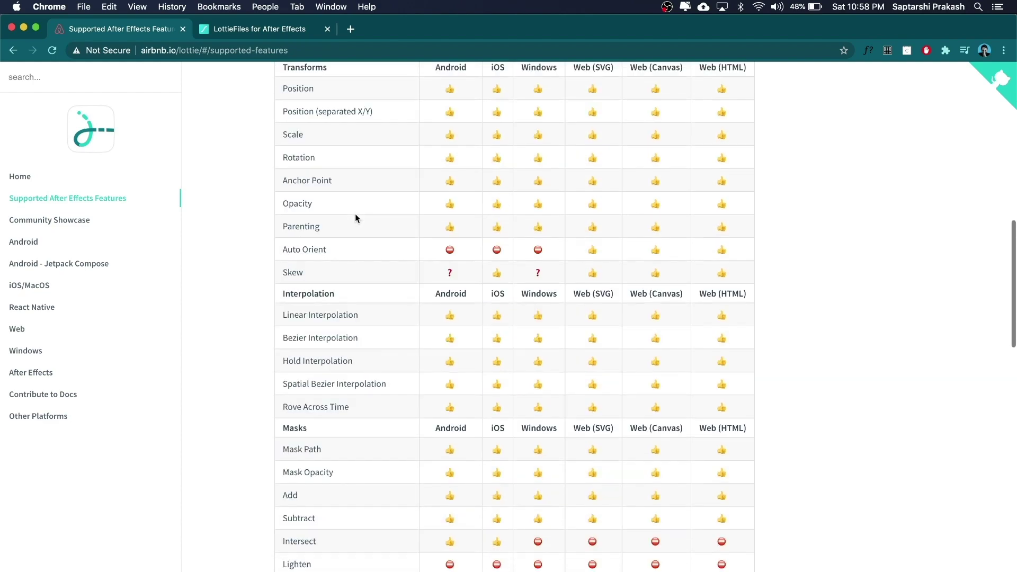
pyautogui.scroll(15, 355, 214)
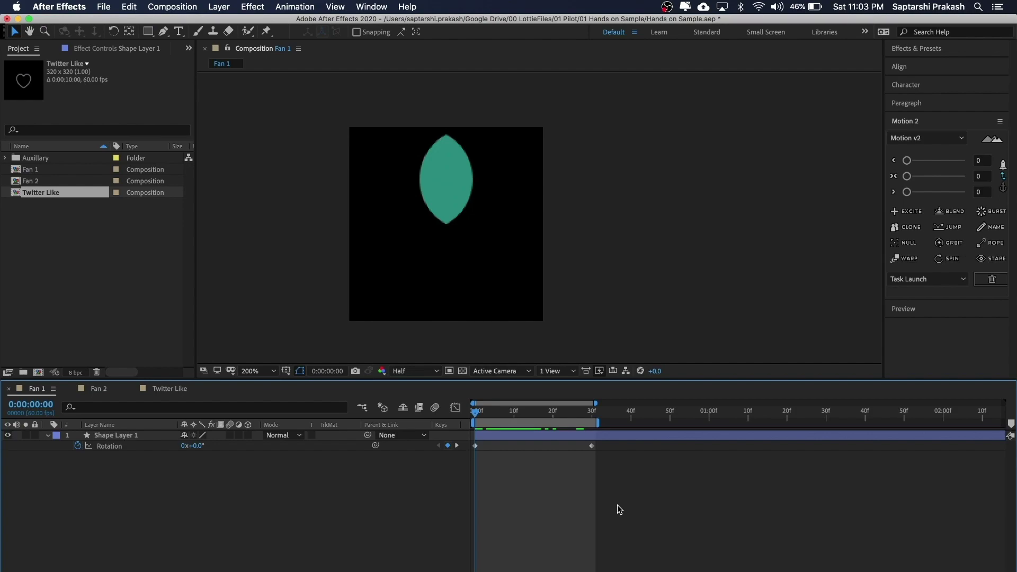
# Switch to After Effects and play the leaf's rotation animation in the Fan 1 composition from the first frame
pyautogui.moveTo(537, 414); pyautogui.dragTo(455, 410)
pyautogui.press('space')
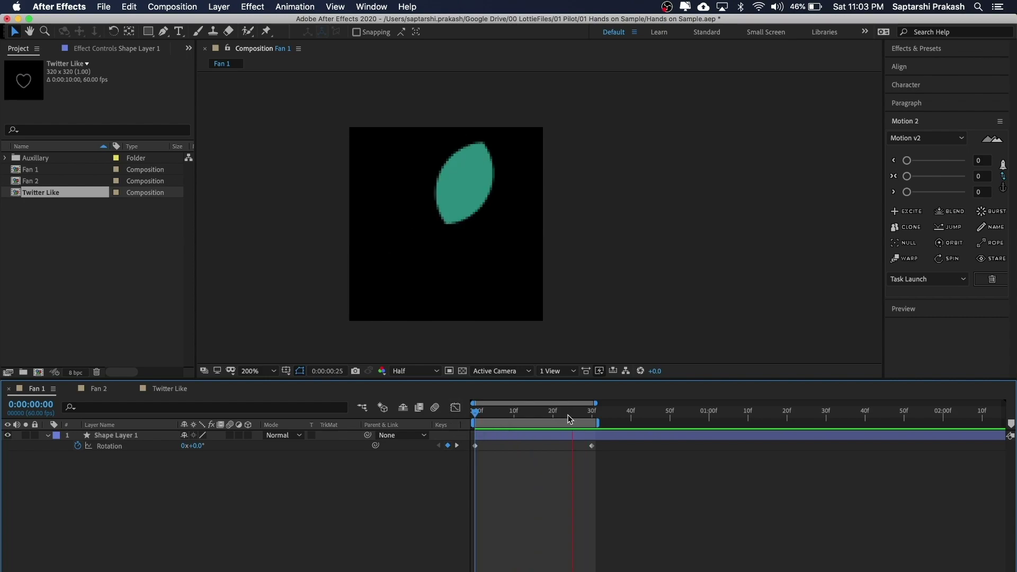
pyautogui.press('space')
# Try the Merge and Add modes on Merge Paths 1 of Shape Layer 1, and return the mode to Intersect
pyautogui.click(48, 436)
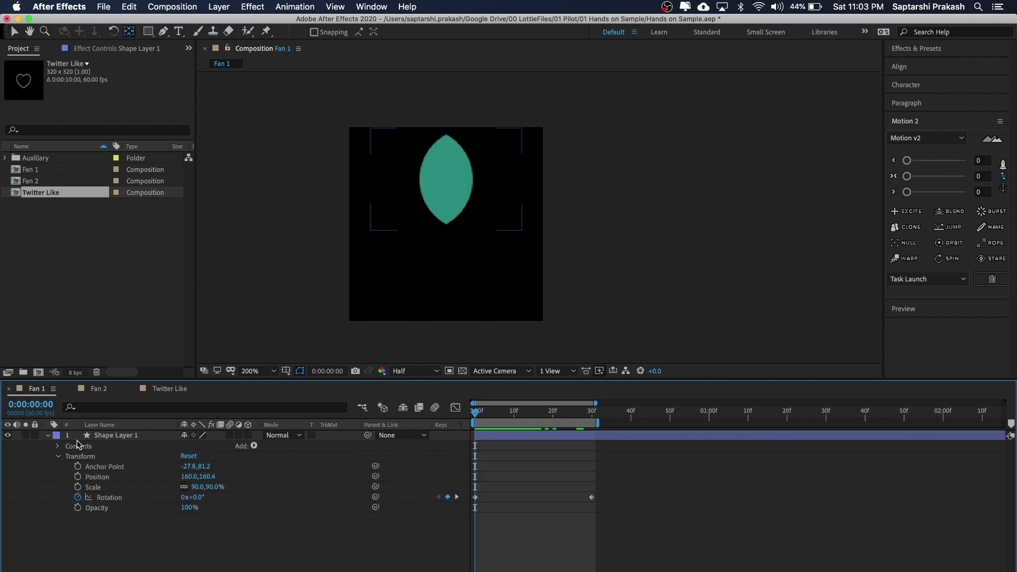
pyautogui.click(58, 447)
pyautogui.click(74, 477)
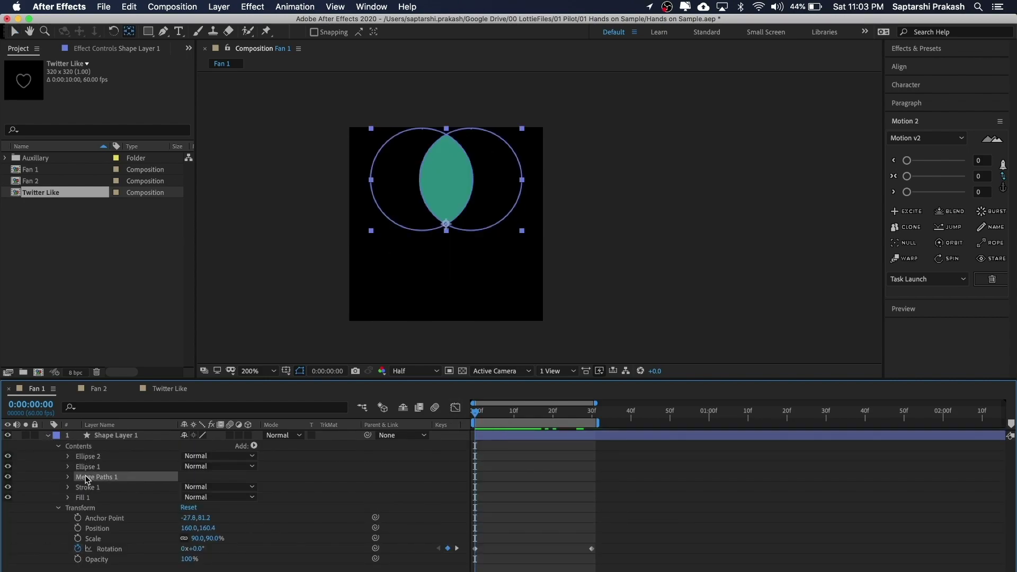
pyautogui.click(68, 477)
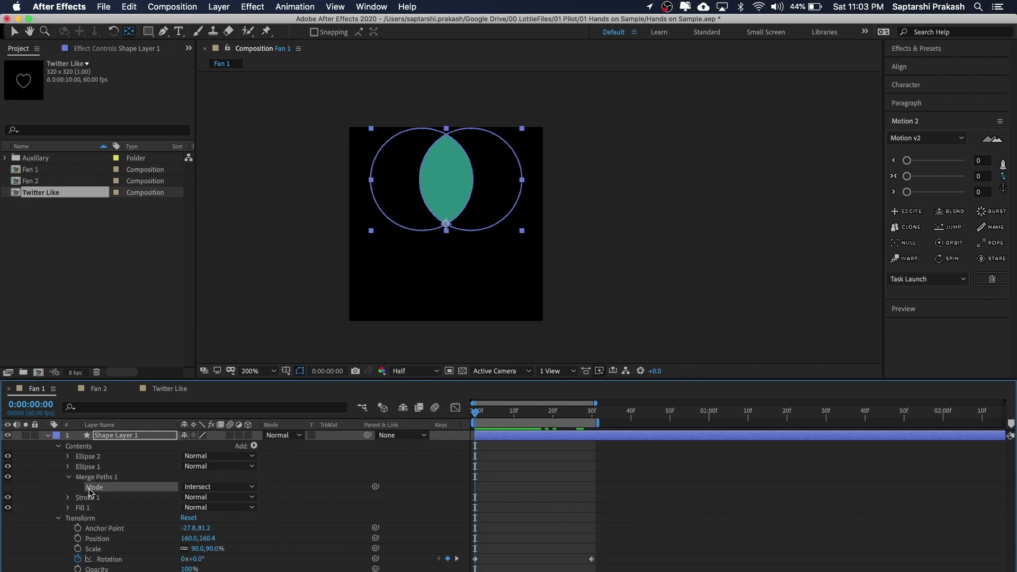
pyautogui.click(199, 487)
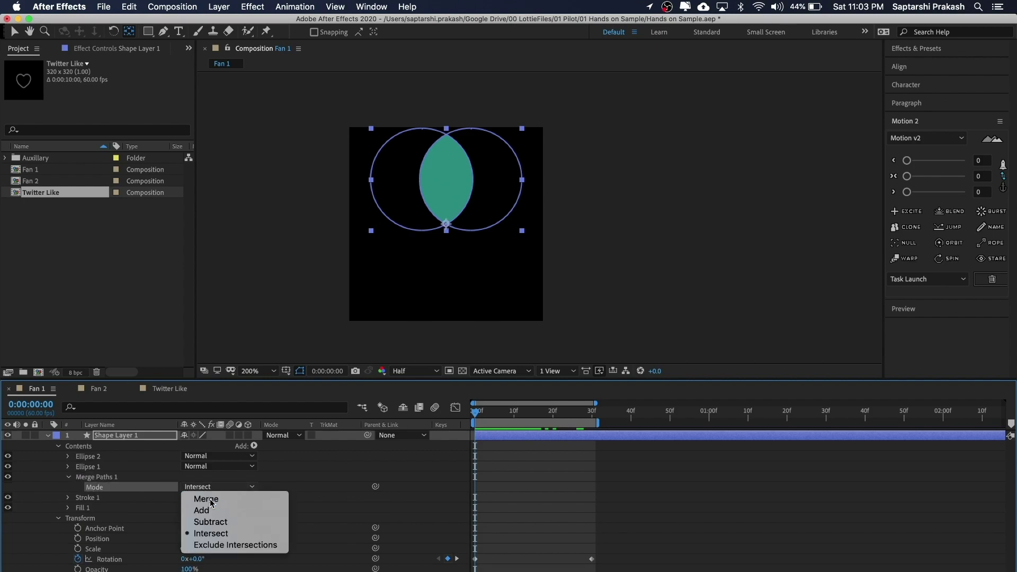
pyautogui.click(211, 501)
pyautogui.click(206, 487)
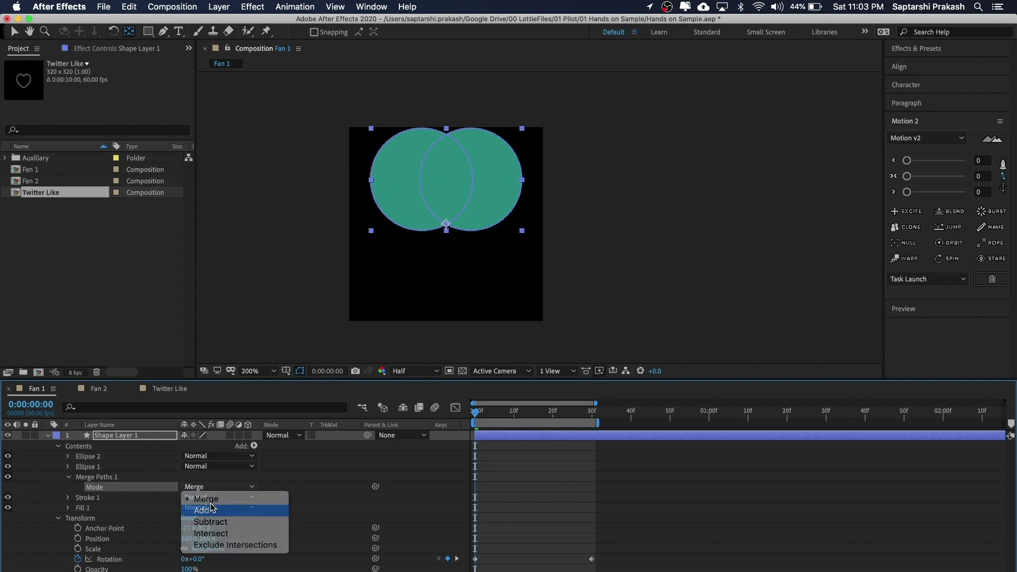
pyautogui.click(204, 510)
pyautogui.click(216, 487)
pyautogui.click(216, 532)
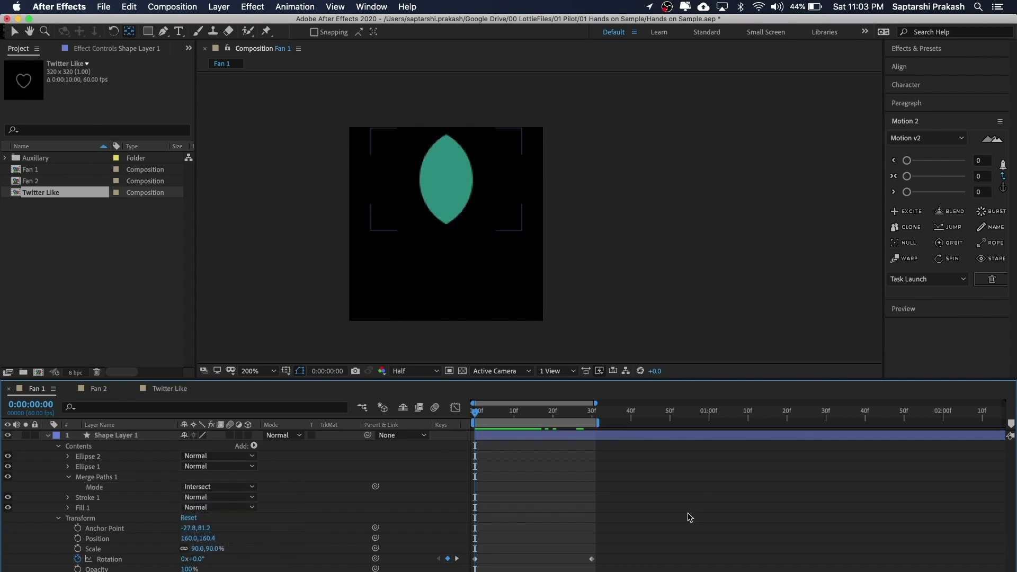
# Show only the keyframed properties of Shape Layer 1 and play back the Fan 1 animation again
pyautogui.press('u')
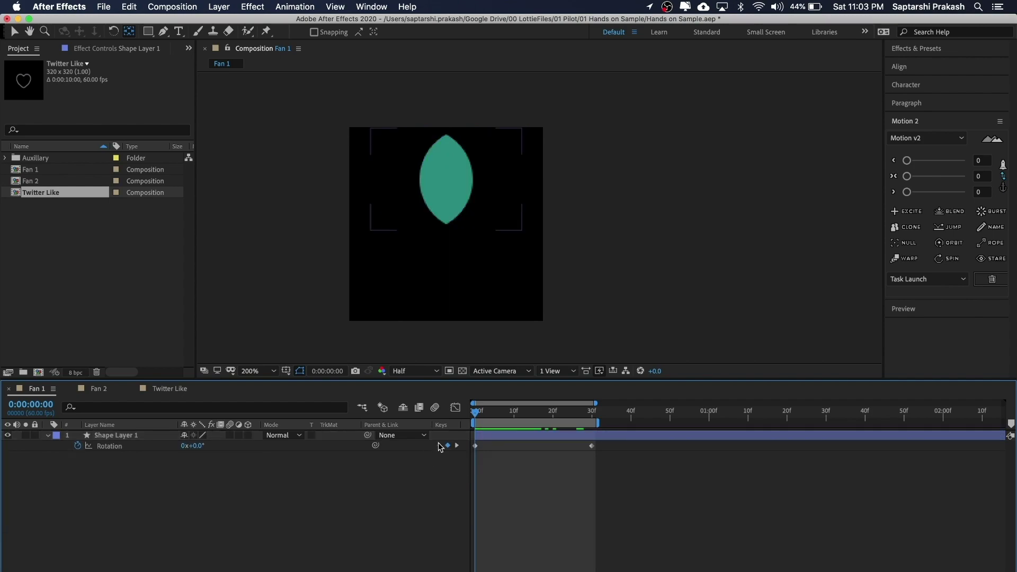
pyautogui.moveTo(515, 416); pyautogui.dragTo(476, 407)
pyautogui.press('space')
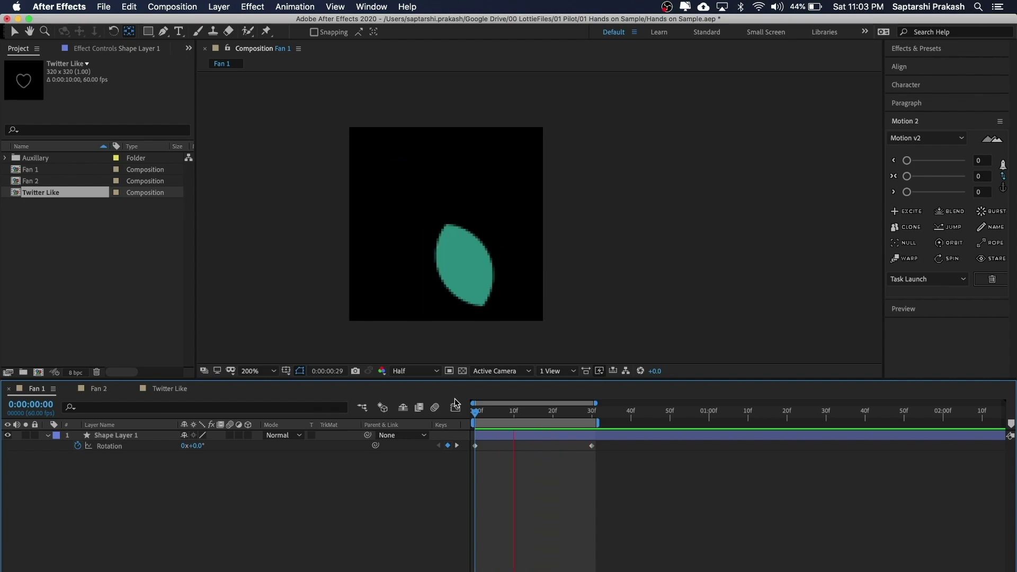
pyautogui.press('space')
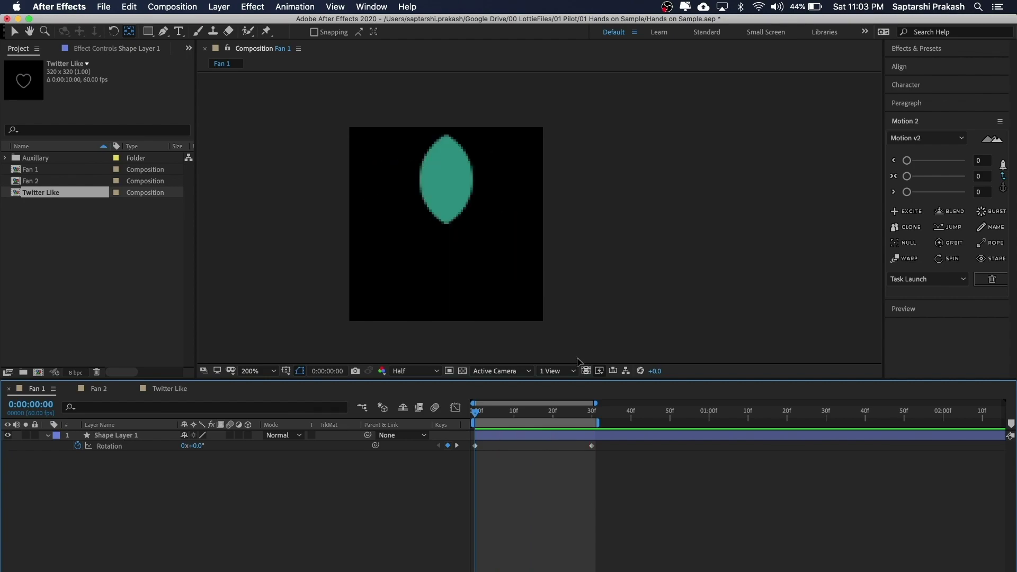
pyautogui.moveTo(539, 411); pyautogui.dragTo(455, 412)
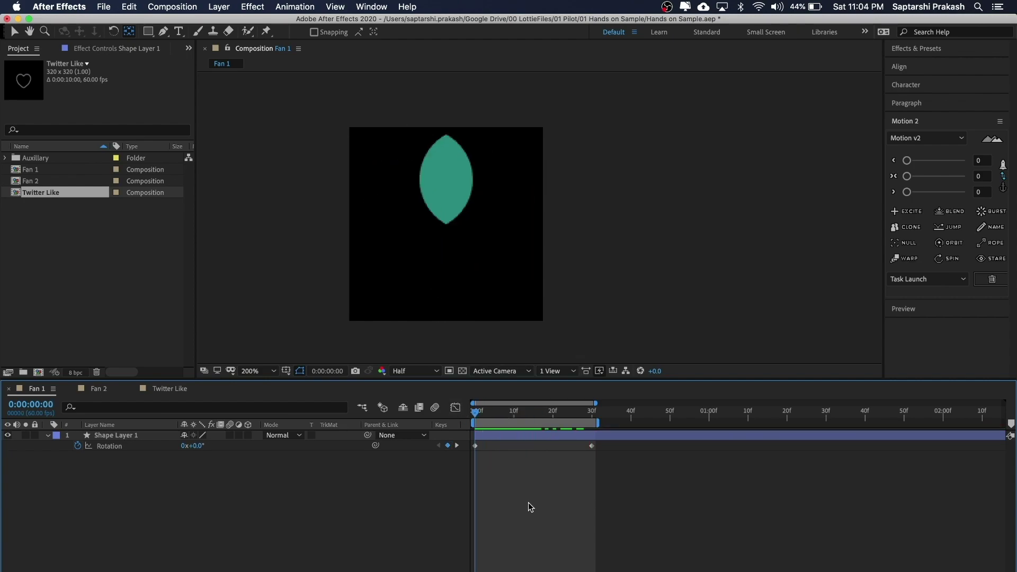
# Render Fan 1 in the LottieFiles extension and play the composition to compare it with the Lottie preview
pyautogui.click(372, 8)
pyautogui.moveTo(529, 71)
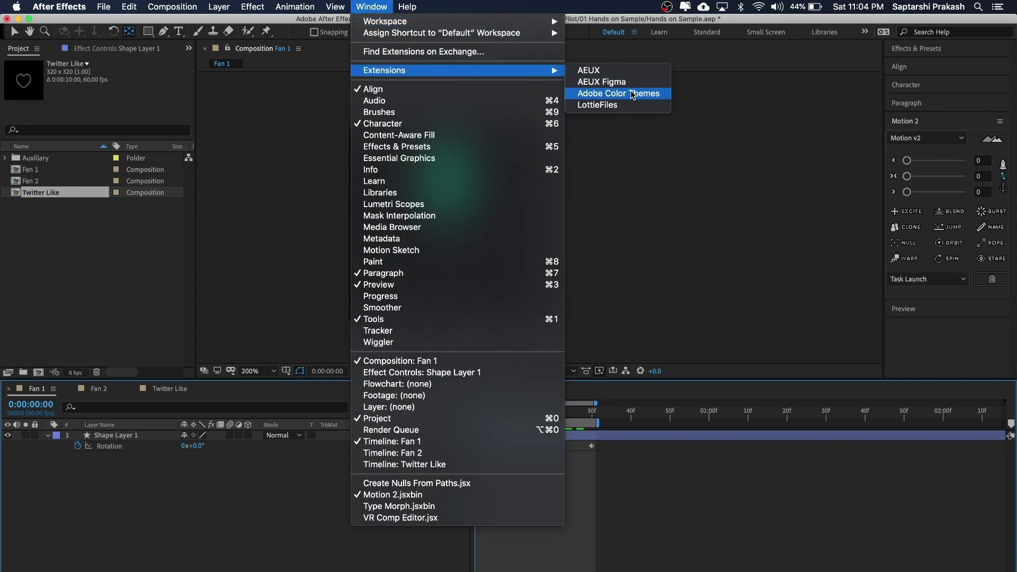
pyautogui.click(597, 105)
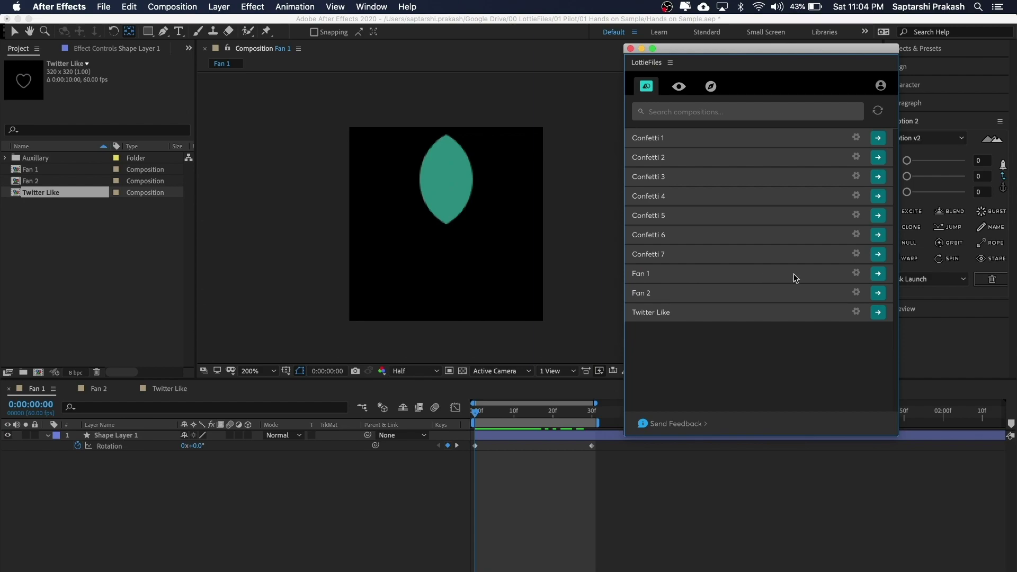
pyautogui.click(878, 274)
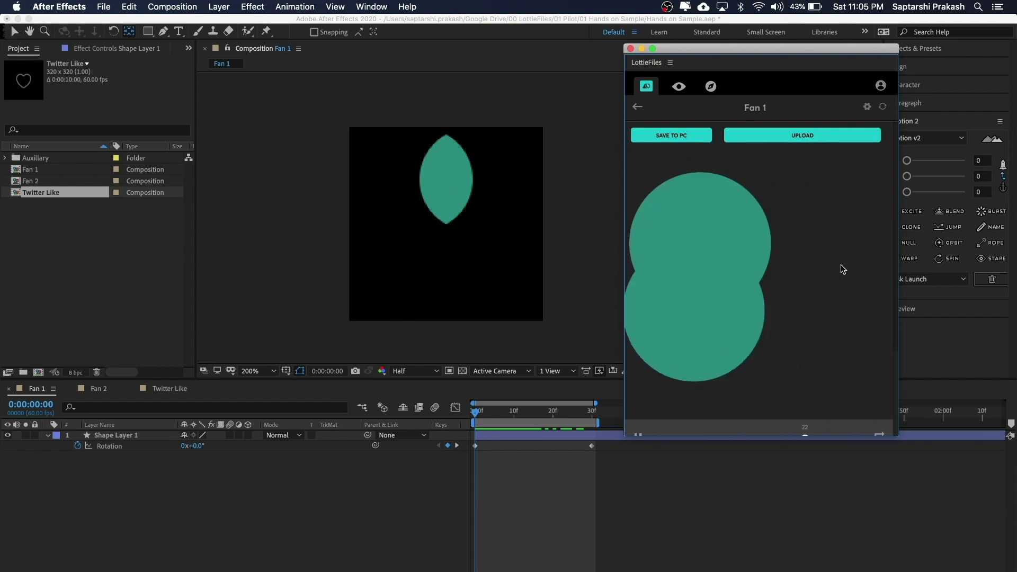
pyautogui.press('space')
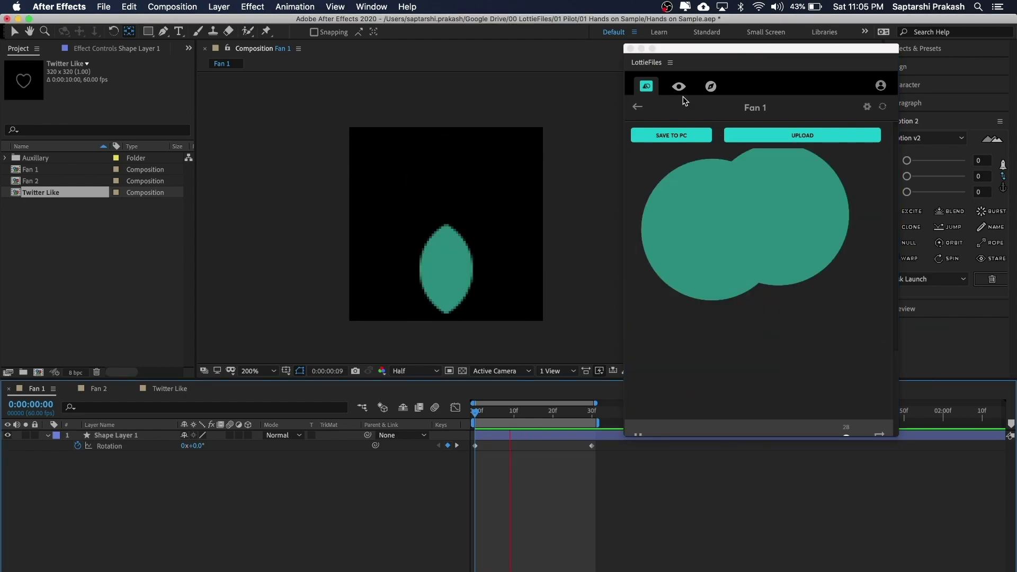
# Open the Fan 2 composition in the timeline, scrub through its leaf rotation, and return to the first frame
pyautogui.click(99, 389)
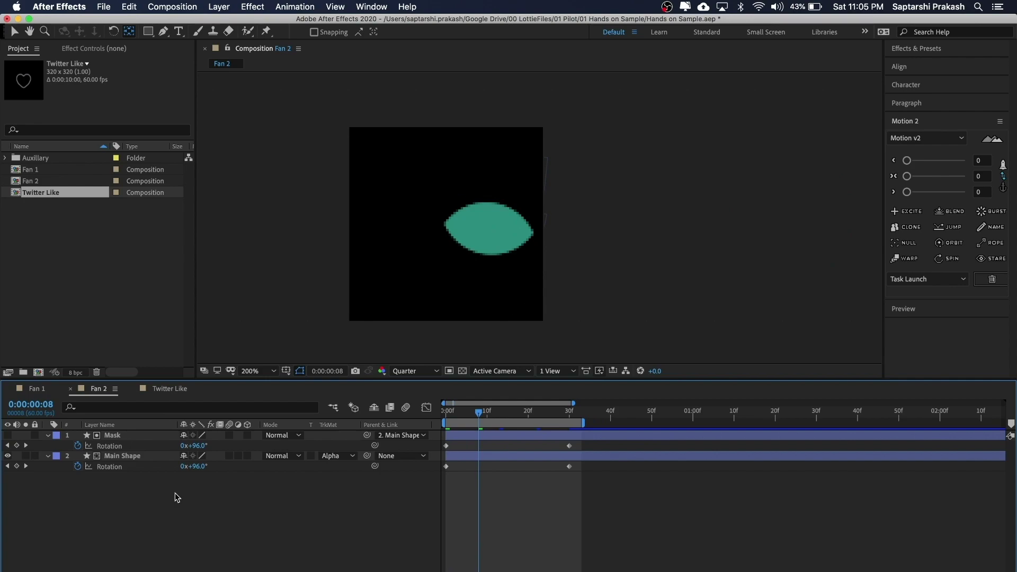
pyautogui.click(540, 412)
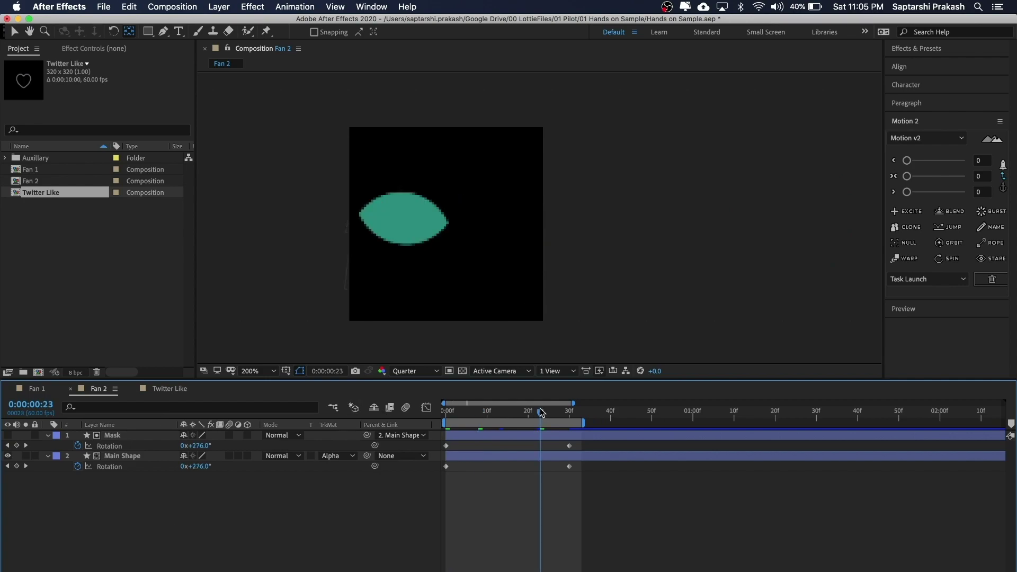
pyautogui.moveTo(540, 412); pyautogui.dragTo(430, 408)
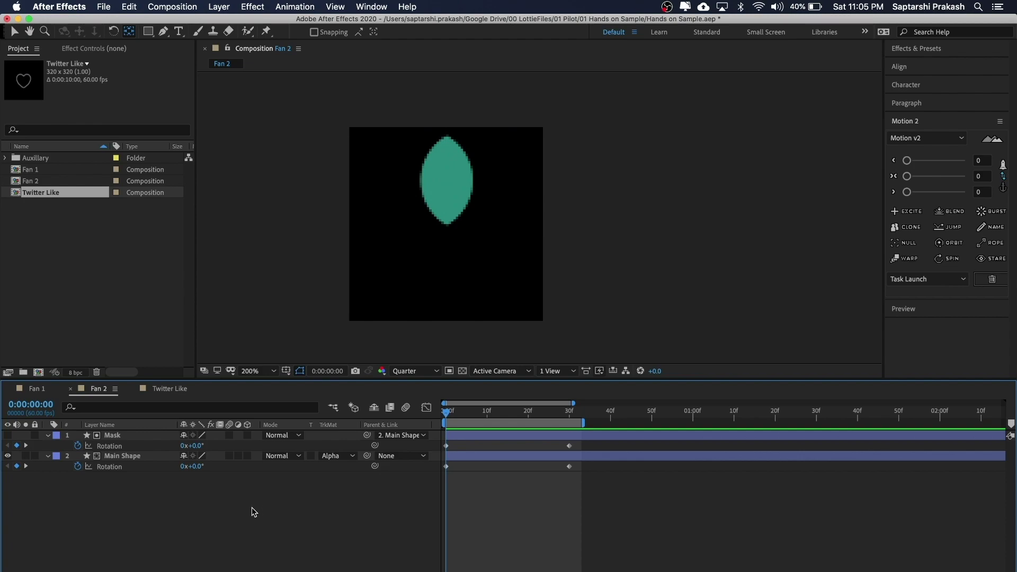
# Toggle the visibility of the Main Shape and Mask layers in turn to inspect each circle, leaving Mask hidden
pyautogui.click(130, 457)
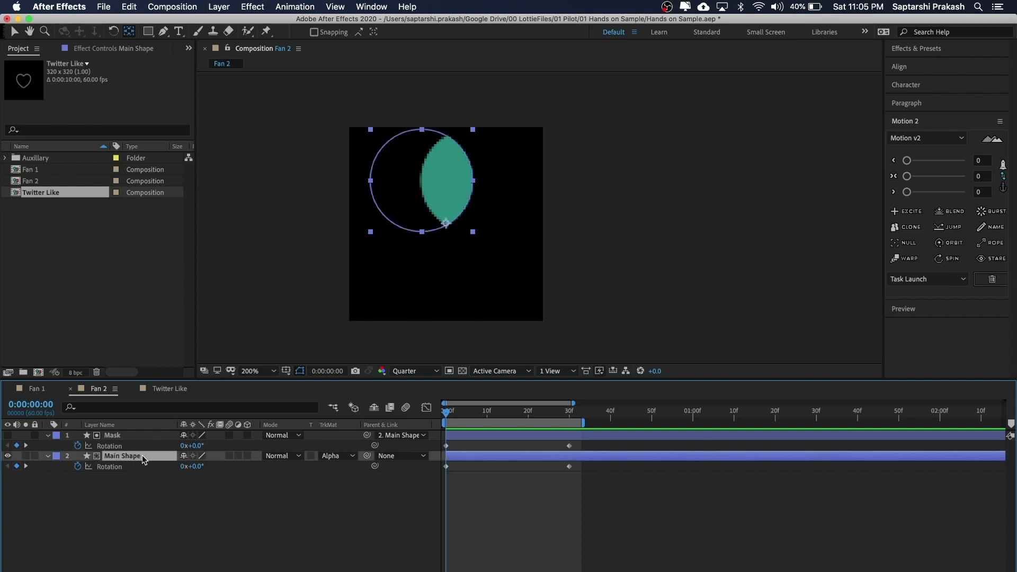
pyautogui.click(7, 456)
pyautogui.click(8, 456)
pyautogui.click(113, 436)
pyautogui.click(7, 435)
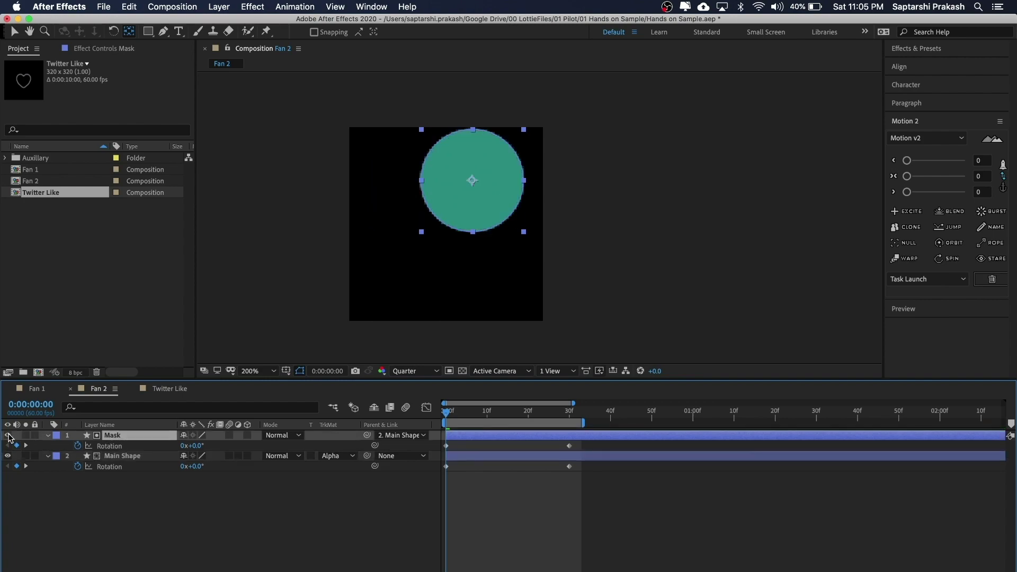
pyautogui.click(8, 435)
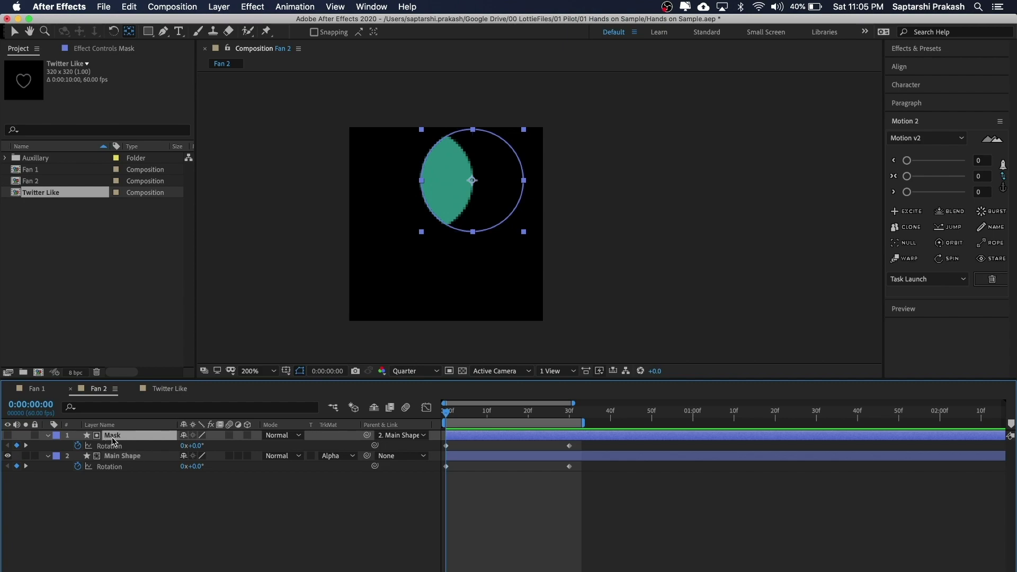
# Set the track matte of the Main Shape layer to Alpha Matte "Mask"
pyautogui.click(116, 456)
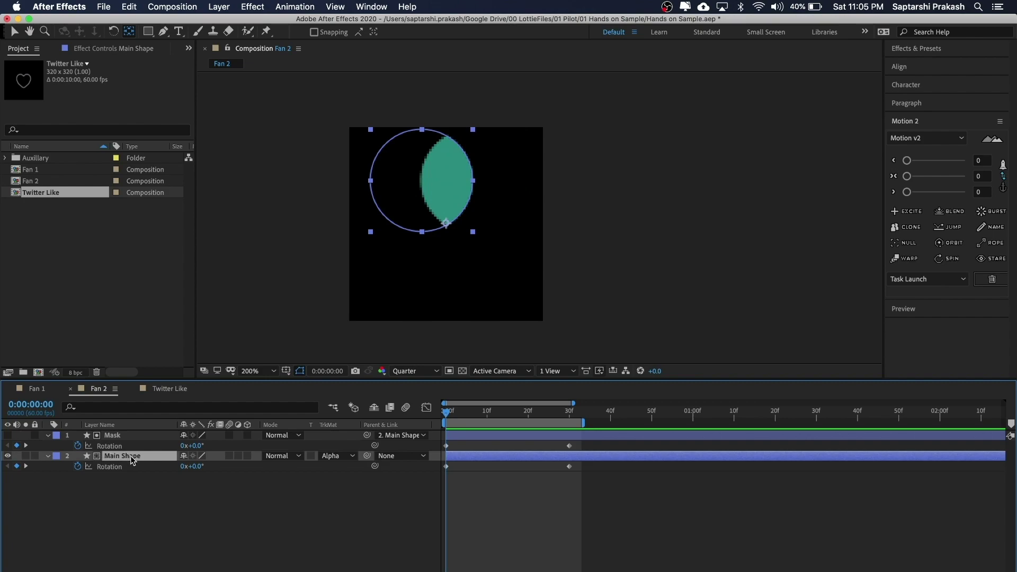
pyautogui.click(338, 456)
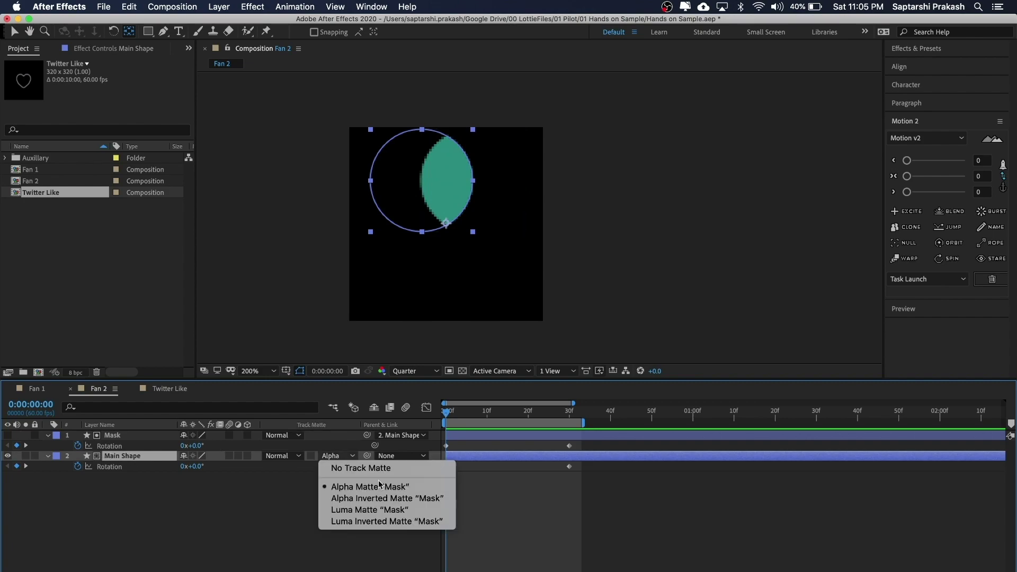
pyautogui.click(398, 487)
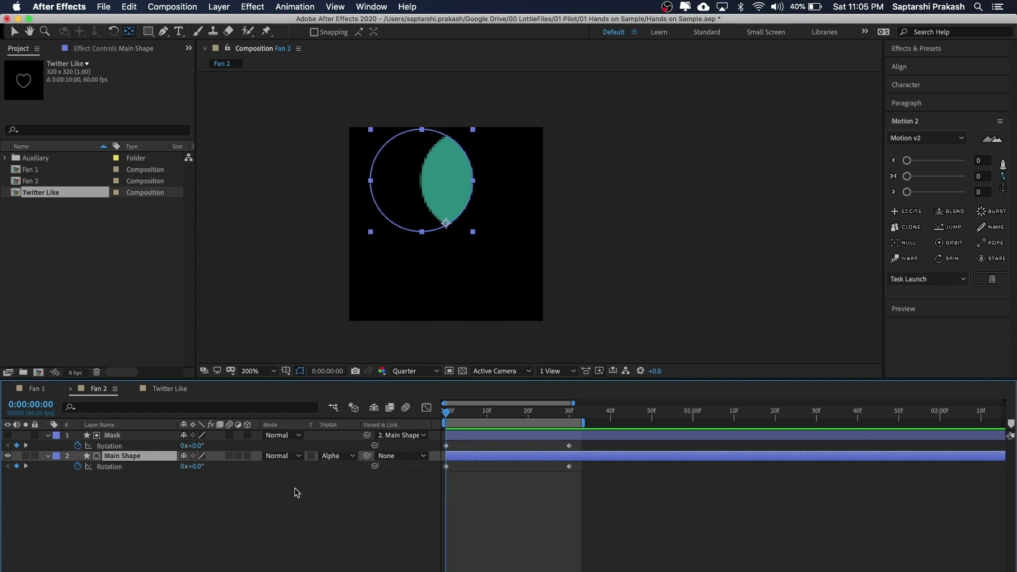
# Select Mask and Main Shape in turn to inspect the parenting, and play the Fan 2 animation from the first frame
pyautogui.click(117, 436)
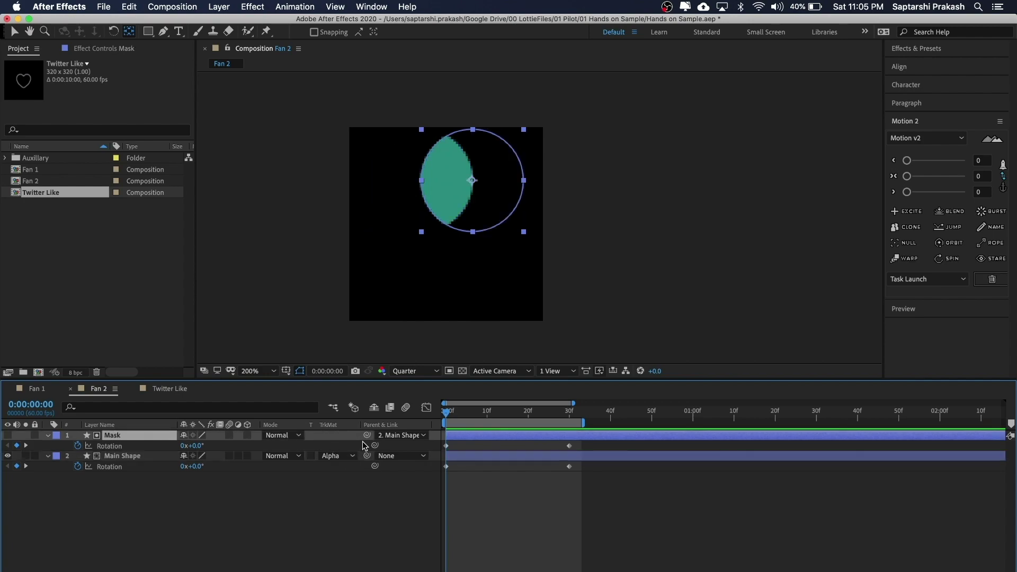
pyautogui.click(127, 458)
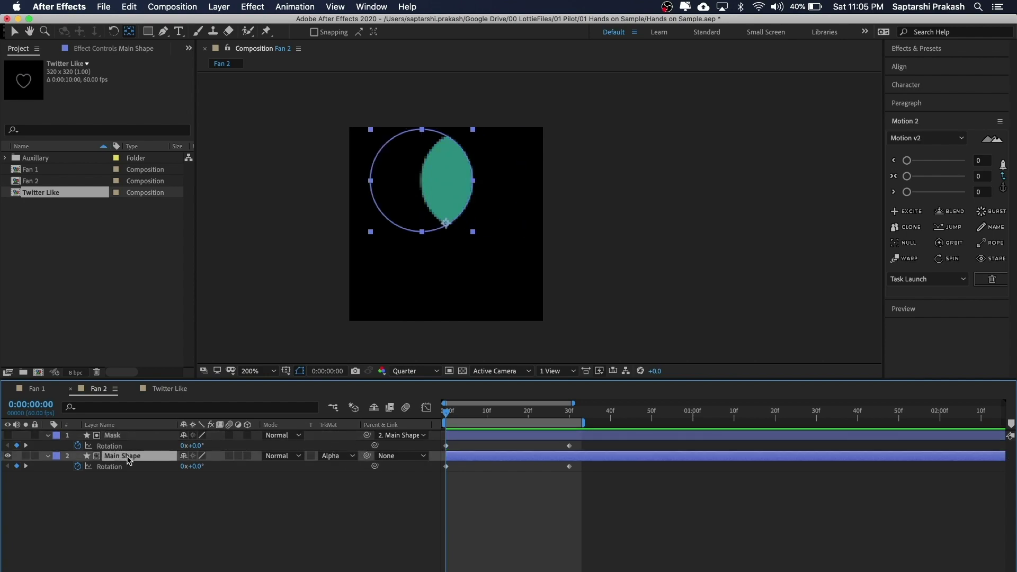
pyautogui.click(187, 507)
pyautogui.click(136, 459)
pyautogui.moveTo(460, 418); pyautogui.dragTo(428, 404)
pyautogui.press('space')
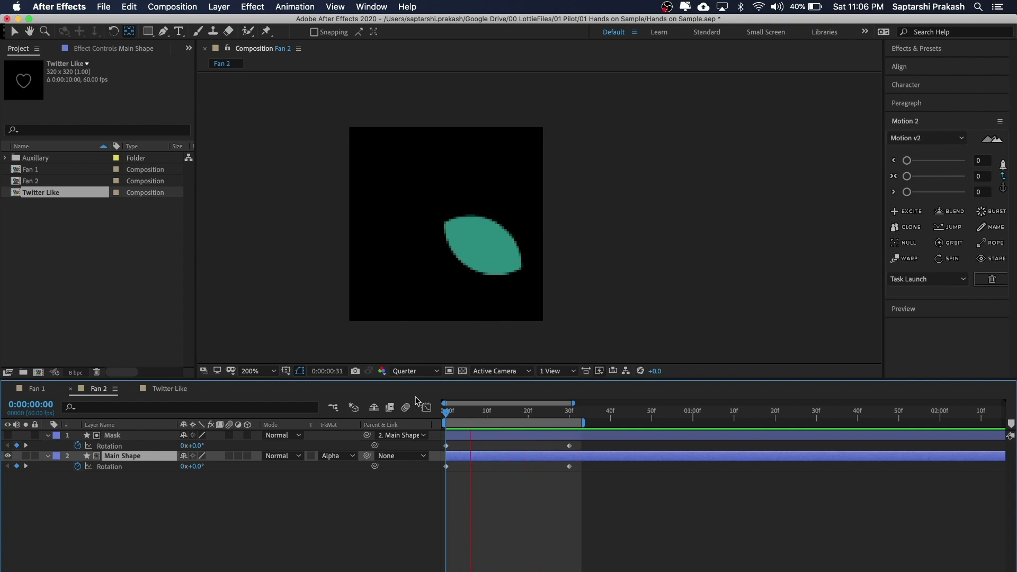
pyautogui.press('space')
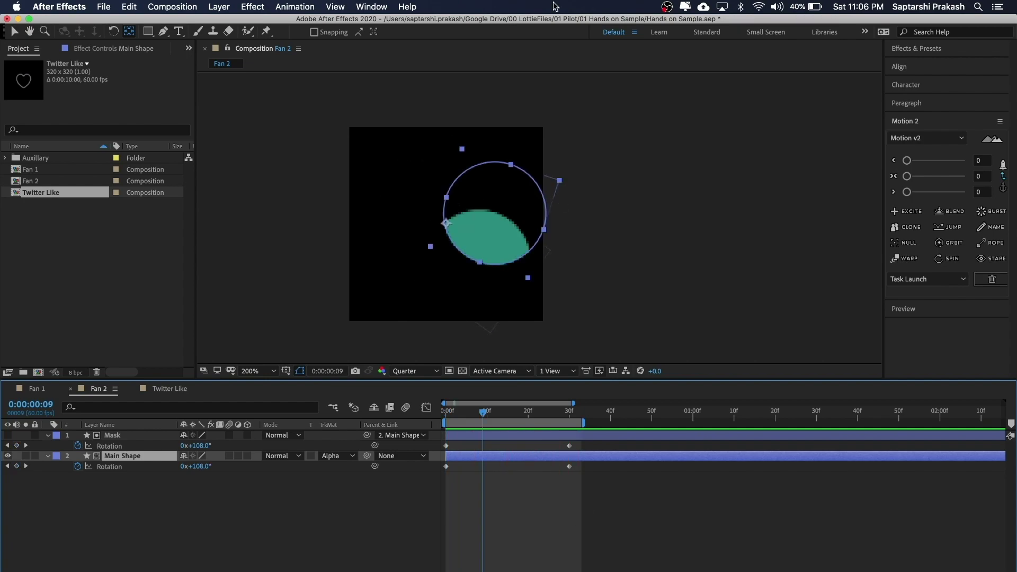
# Open the LottieFiles extension and render the Fan 2 composition as a Lottie preview
pyautogui.click(380, 9)
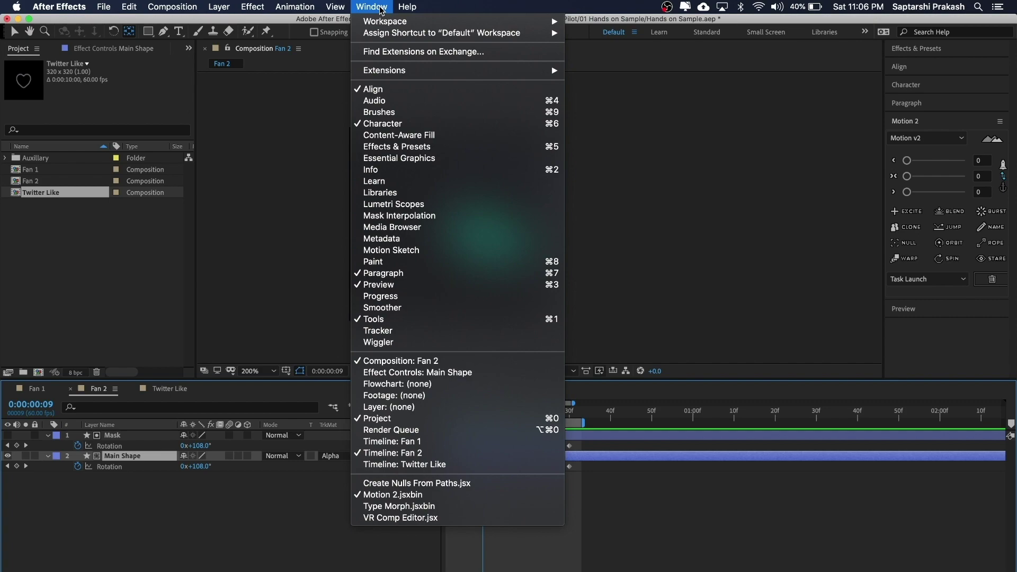
pyautogui.moveTo(546, 71)
pyautogui.click(597, 104)
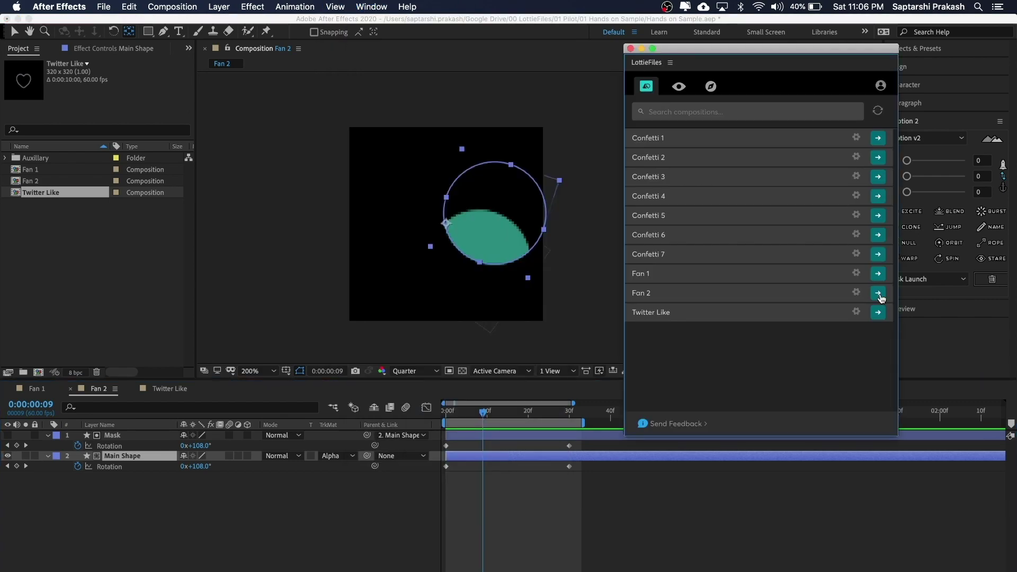
pyautogui.click(880, 295)
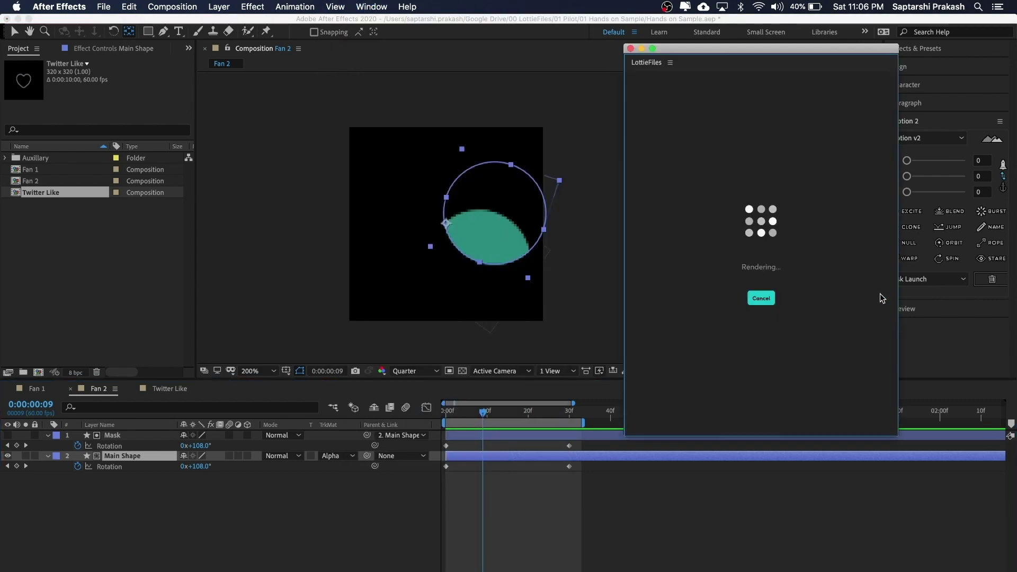
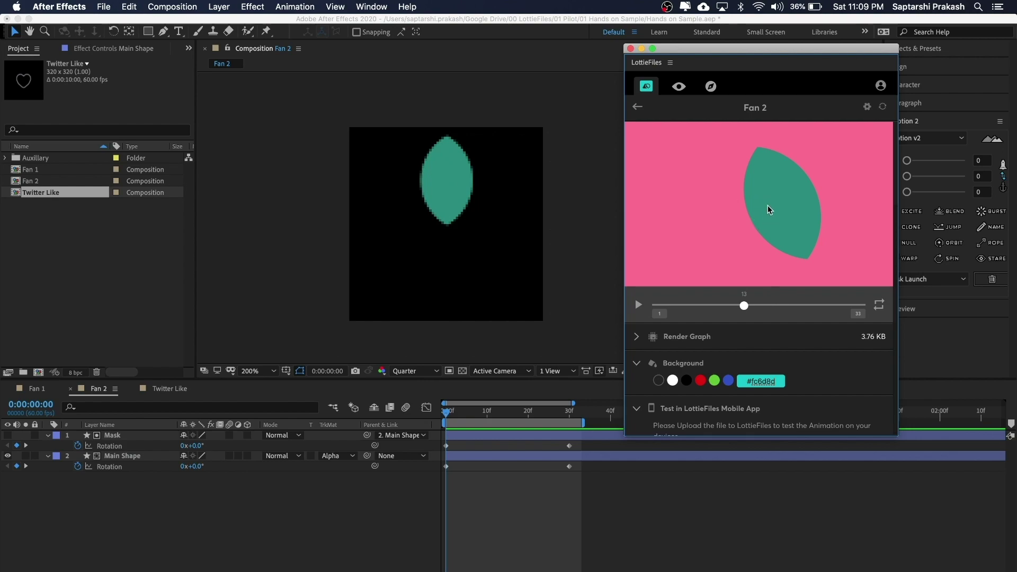
# Set the background of the Fan 2 Lottie preview to black and examine its render graph
pyautogui.click(685, 380)
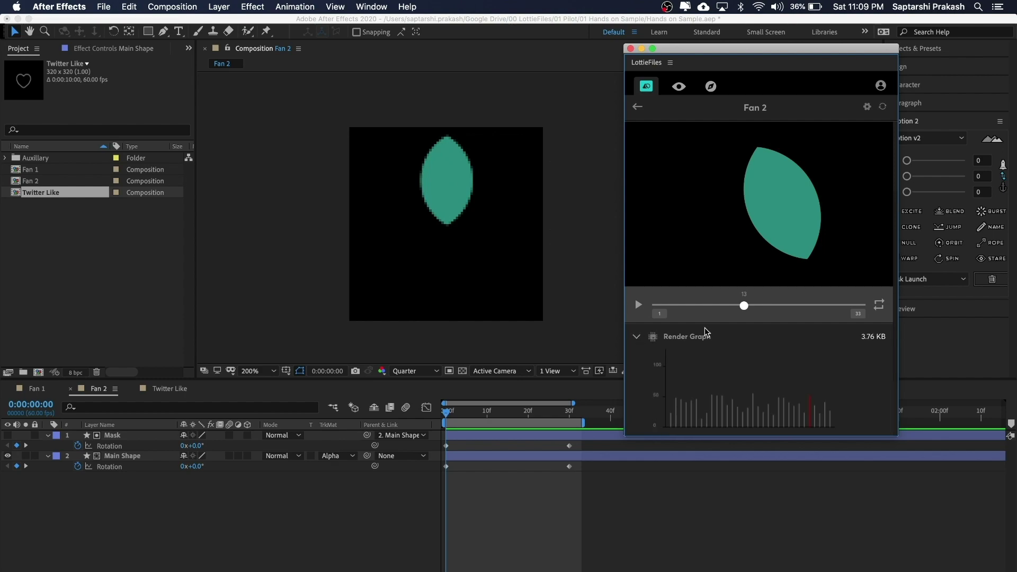
pyautogui.scroll(-1, 777, 399)
pyautogui.click(638, 288)
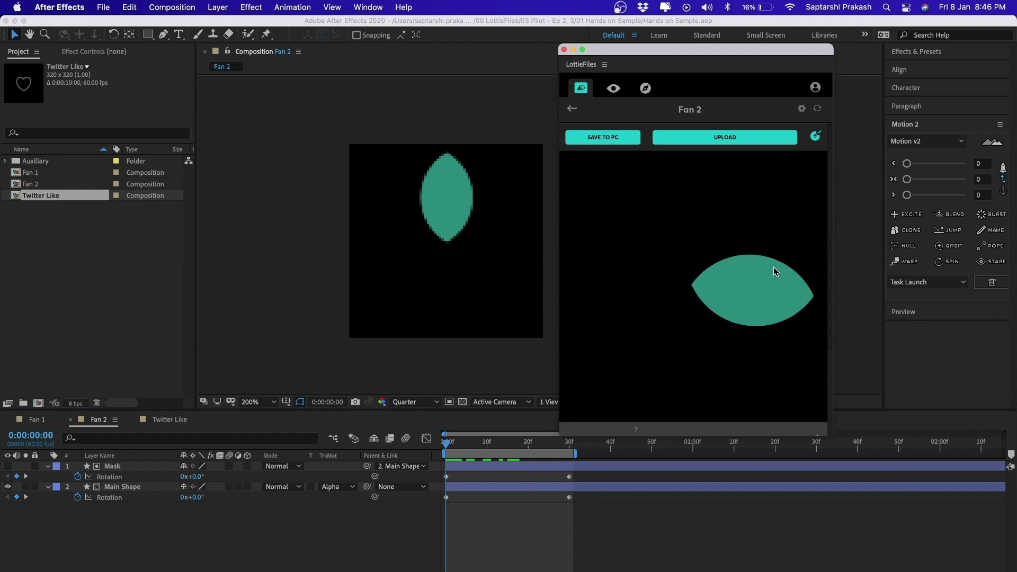
# Look through the Fan 2 preview options down to the devices for testing in the LottieFiles mobile app
pyautogui.scroll(-3, 774, 268)
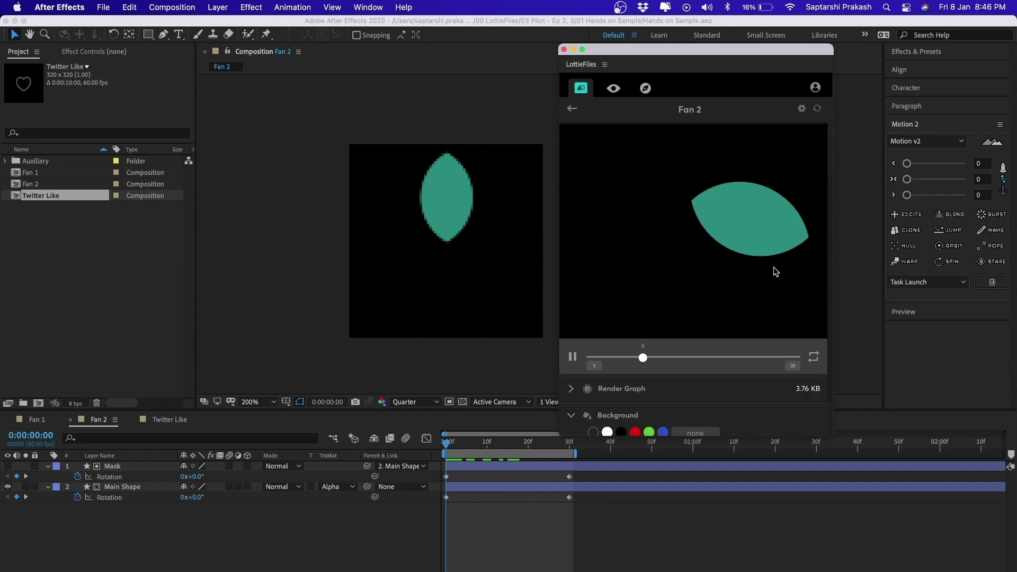
pyautogui.scroll(-5, 723, 264)
pyautogui.scroll(-1, 726, 276)
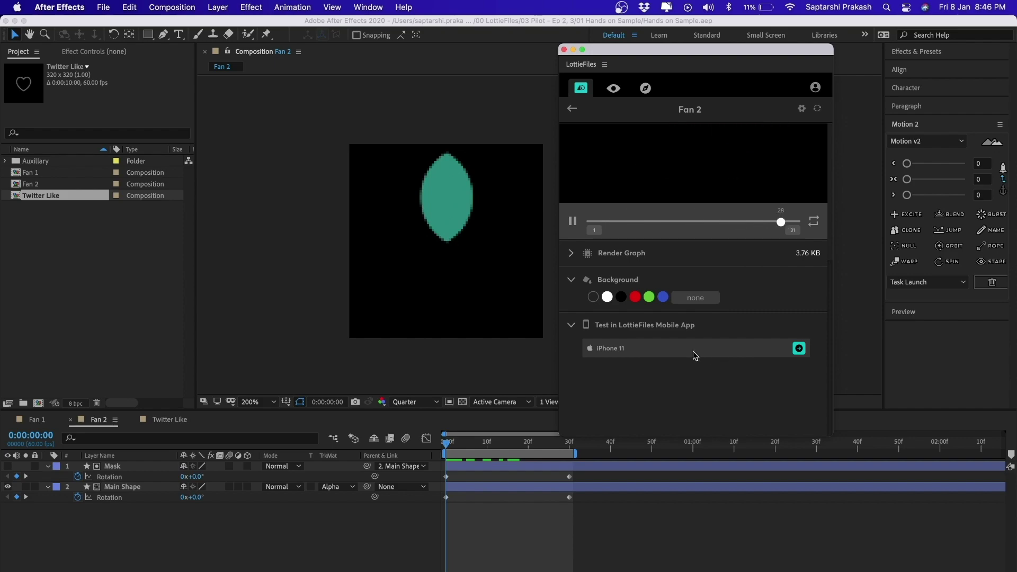
pyautogui.click(570, 326)
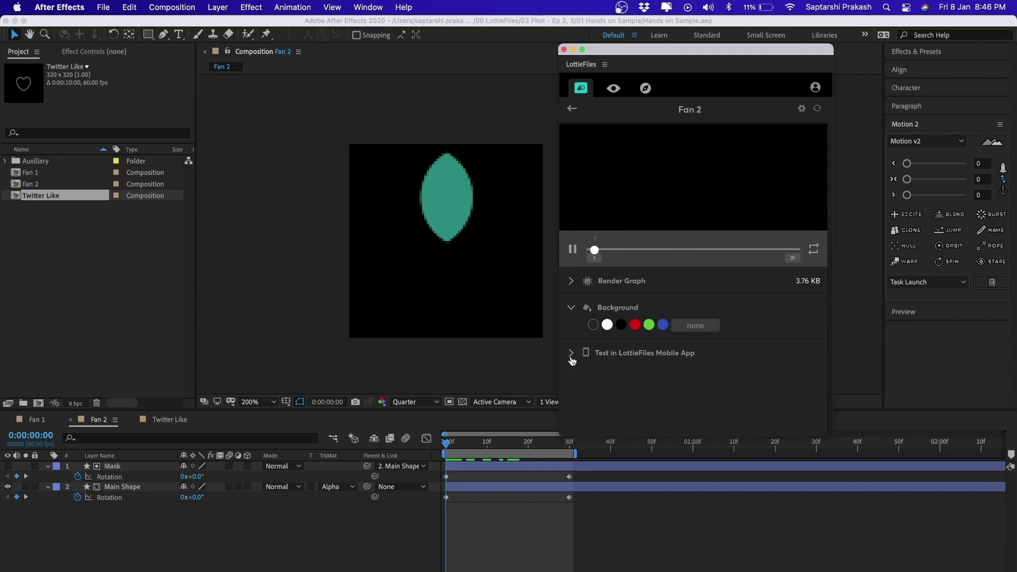
pyautogui.click(571, 358)
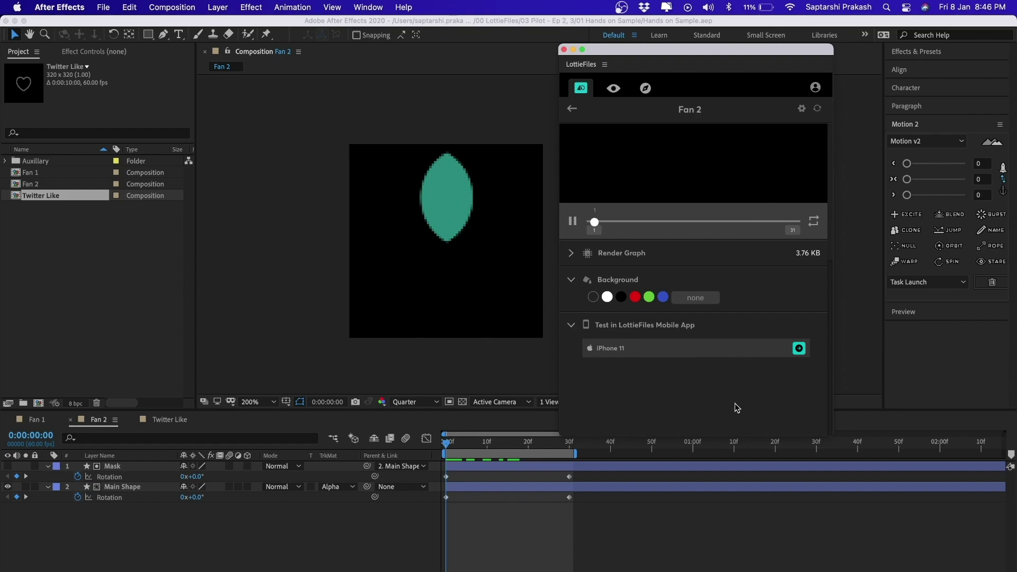
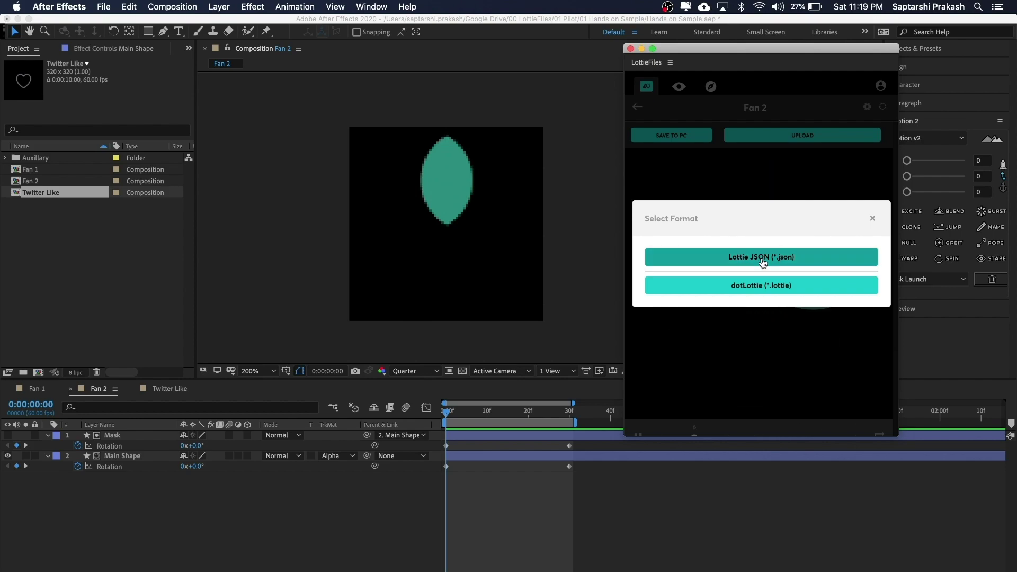
# Save the Fan 2 animation in the 01 Pilot folder as a Lottie JSON file named Fan
pyautogui.click(761, 258)
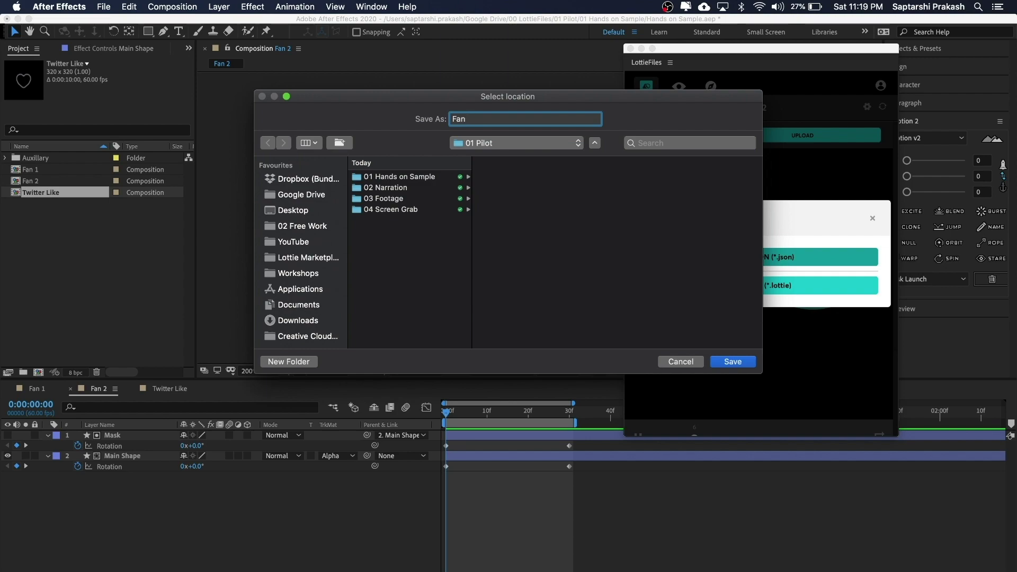
pyautogui.write('Fan')
pyautogui.press('Return')
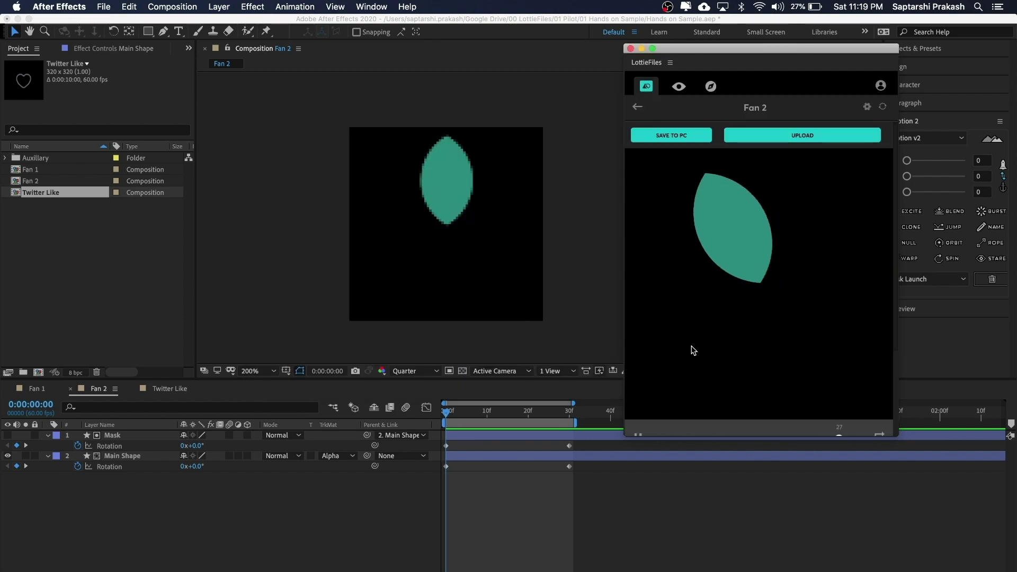
# Check the exported Fan.json file in Finder, and open lottiefiles.com/preview in Chrome
pyautogui.hotkey('ctrl', 'Right')
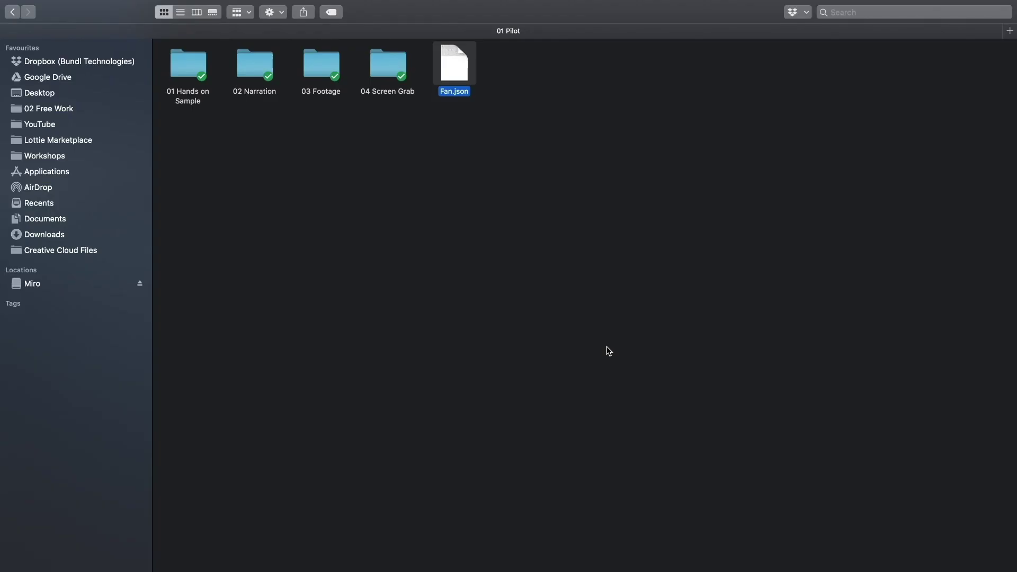
pyautogui.press('space')
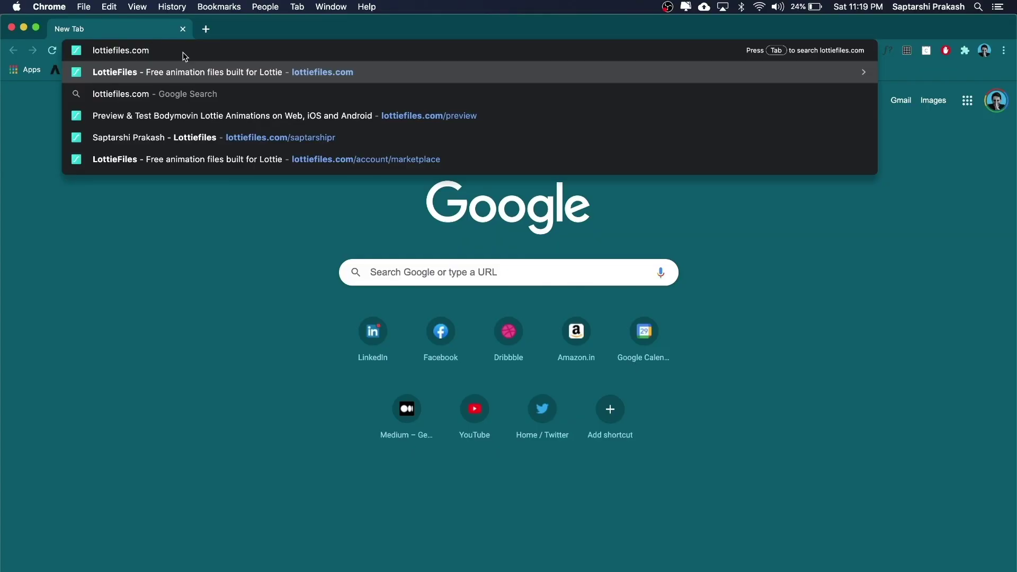
pyautogui.write('/preview')
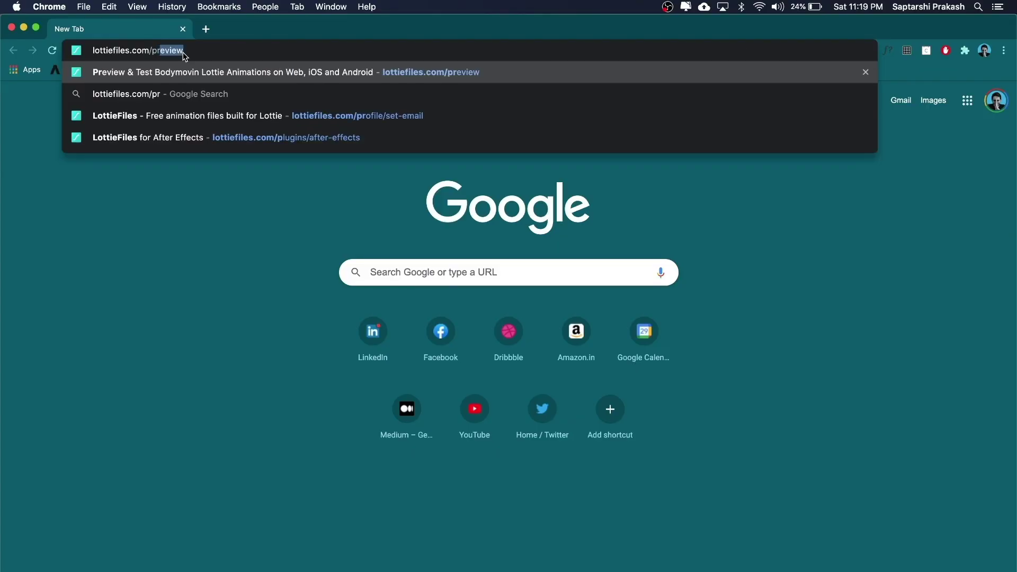
pyautogui.press('Return')
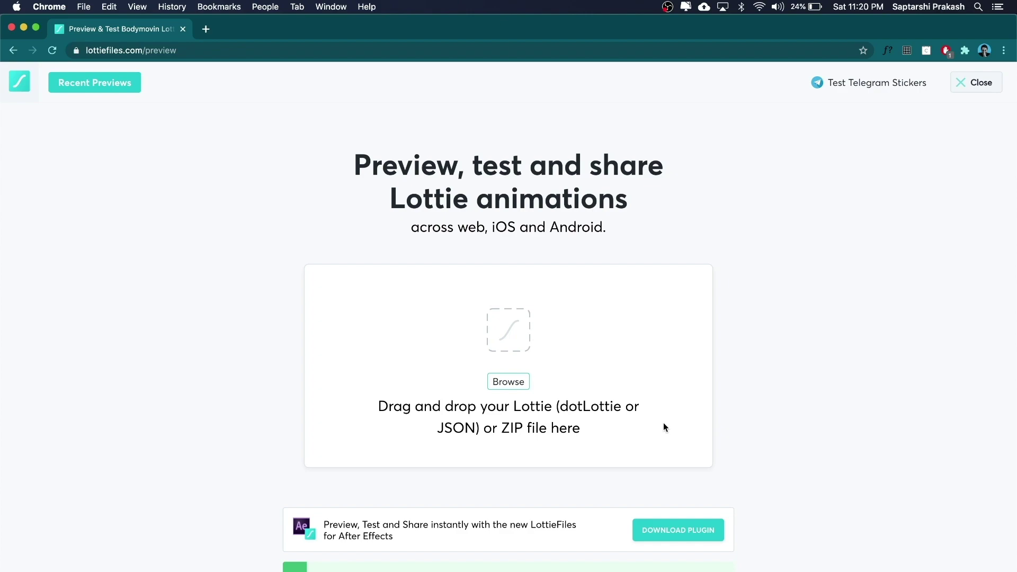
# Upload Fan.json from the 01 Pilot folder in Finder to the LottieFiles web preview page
pyautogui.hotkey('ctrl', 'Right')
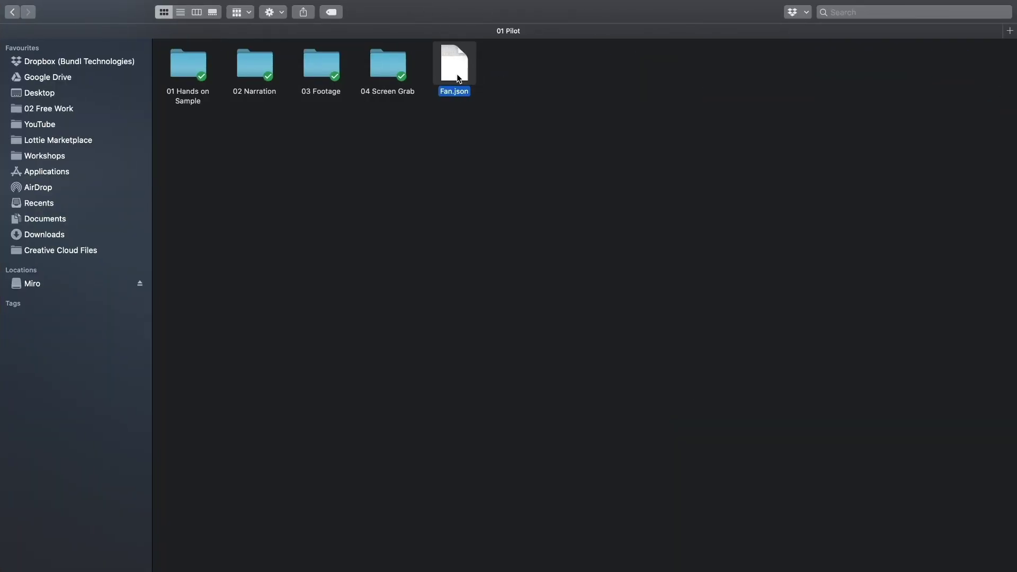
pyautogui.hotkey('ctrl', 'Left')
pyautogui.moveTo(535, 289); pyautogui.dragTo(520, 340)
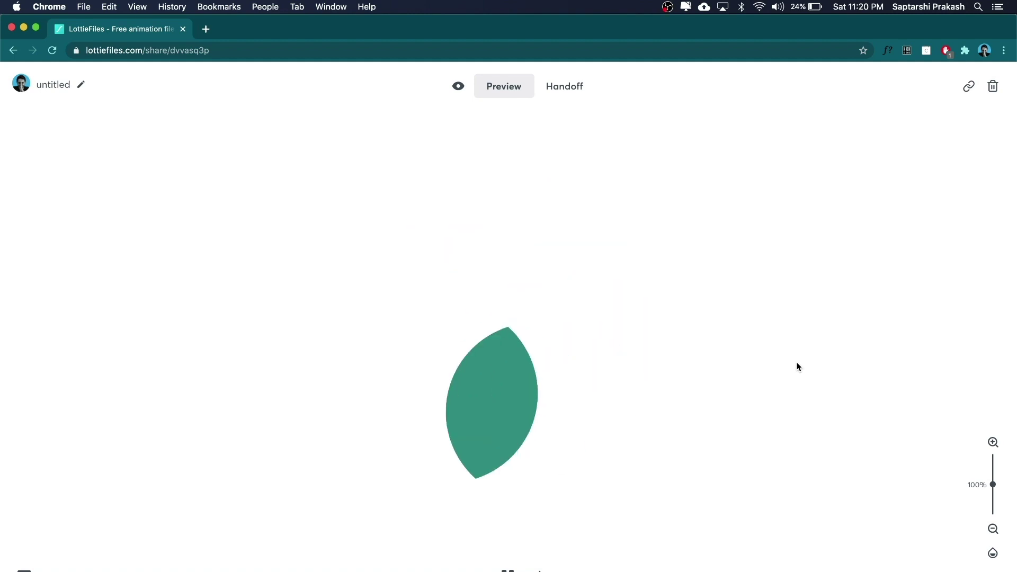
# Try green and blue background colours behind the leaf animation in the web preview, and return the background to white
pyautogui.click(993, 555)
pyautogui.moveTo(852, 408); pyautogui.dragTo(871, 409)
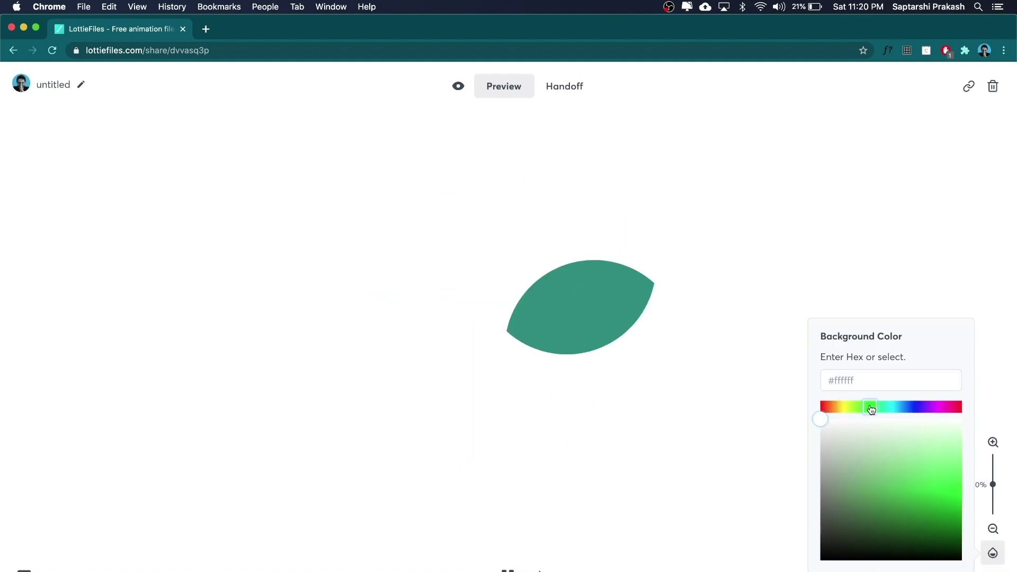
pyautogui.click(887, 478)
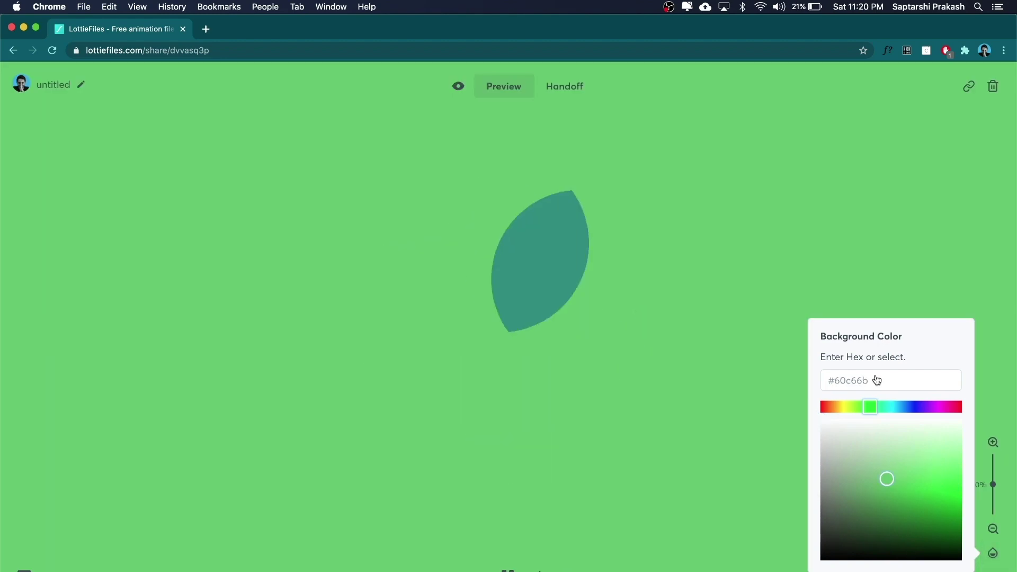
pyautogui.click(912, 408)
pyautogui.moveTo(922, 489); pyautogui.dragTo(949, 501)
pyautogui.click(993, 555)
pyautogui.moveTo(854, 522); pyautogui.dragTo(723, 410)
pyautogui.click(724, 408)
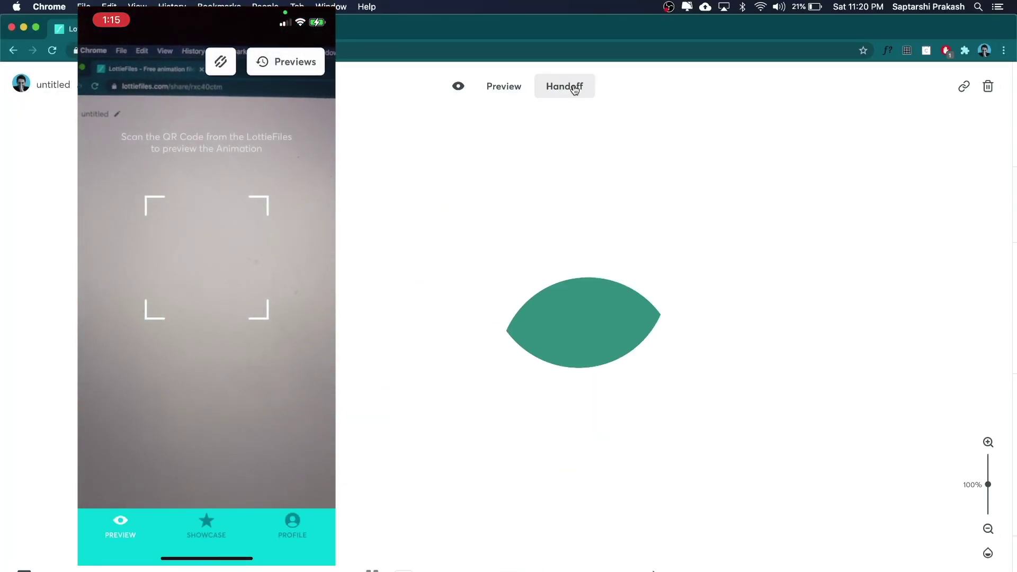
# Show the handoff details of the uploaded leaf animation and bring its QR code into view for the phone scan
pyautogui.click(575, 89)
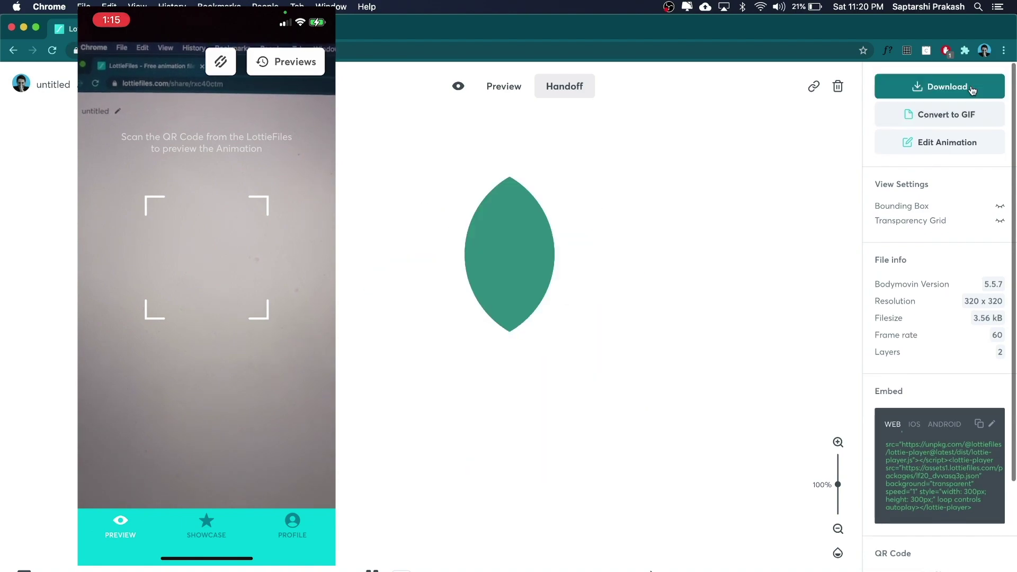
pyautogui.scroll(-3, 961, 293)
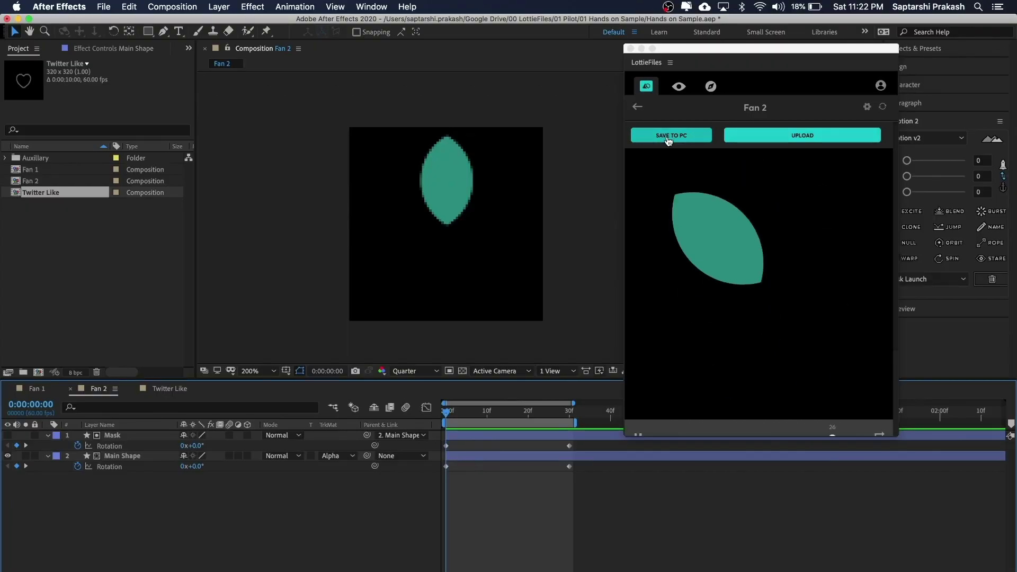
# Save the Fan 2 animation in the 01 Pilot folder as a dotLottie file named Fan
pyautogui.click(668, 139)
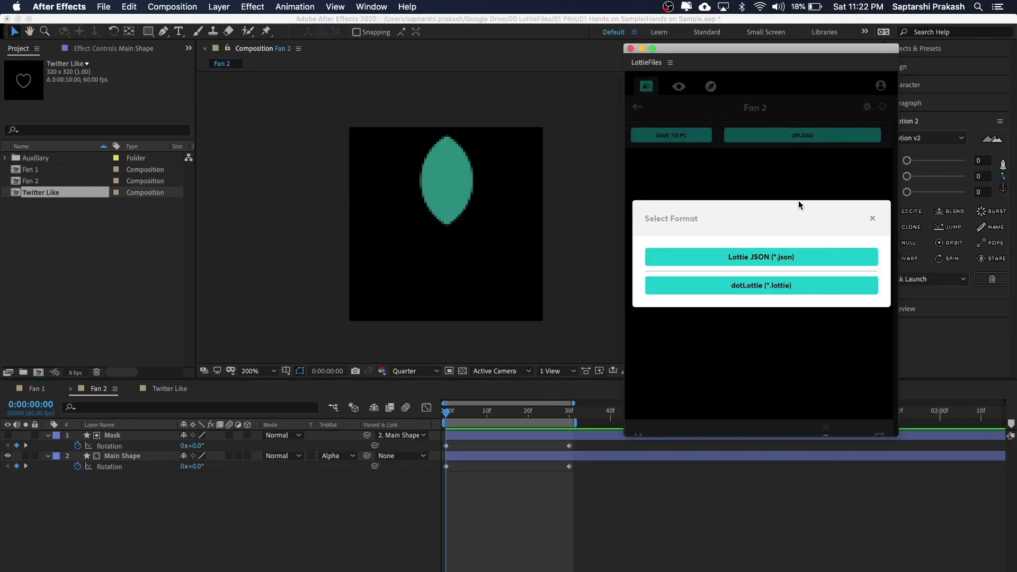
pyautogui.click(763, 287)
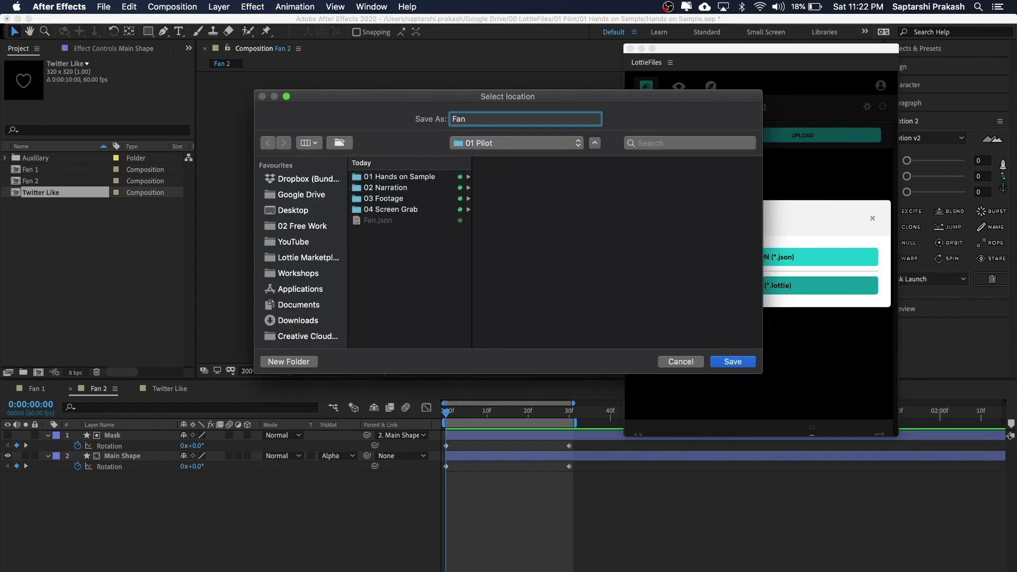
pyautogui.press('Return')
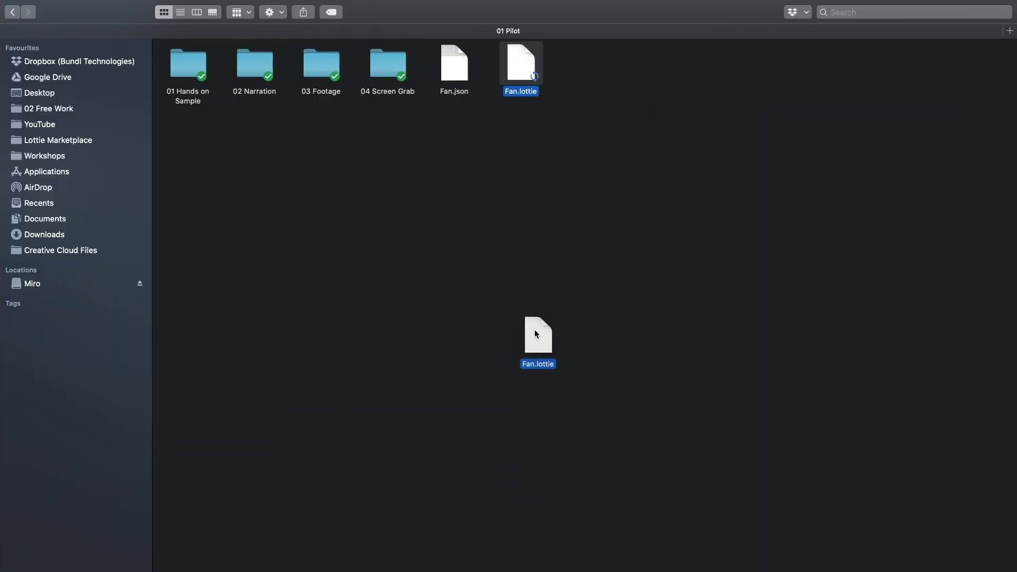
# Upload Fan.lottie from the 01 Pilot folder to the LottieFiles web preview and show its handoff details
pyautogui.moveTo(535, 334); pyautogui.dragTo(504, 318)
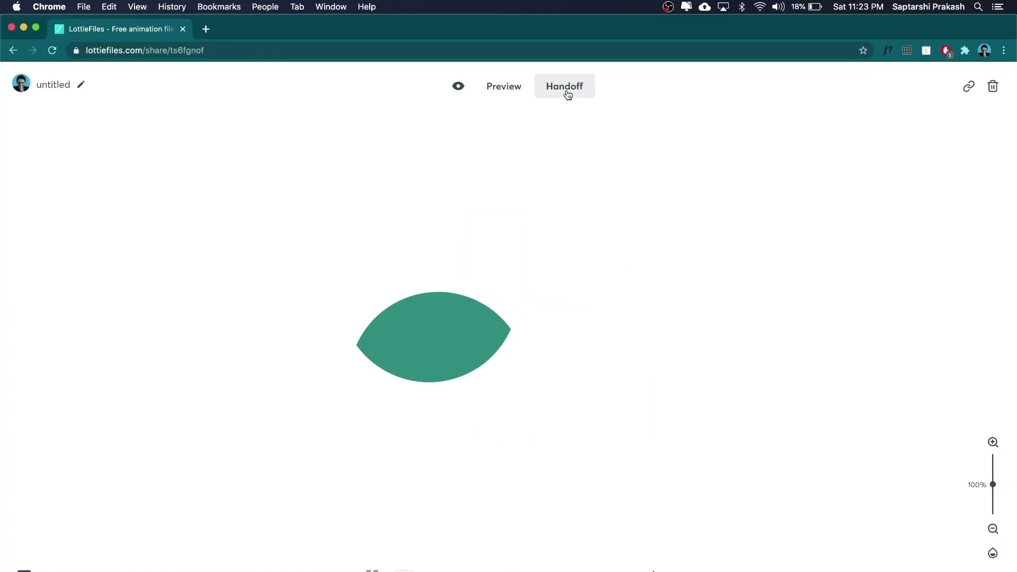
pyautogui.click(567, 93)
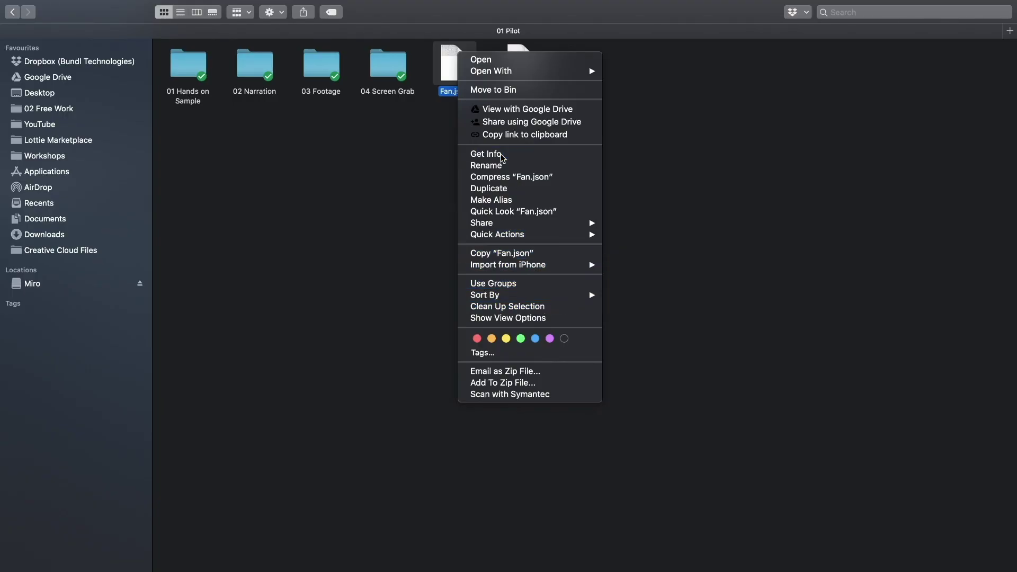
# Show the file information for Fan.json and Fan.lottie in Finder to compare their sizes
pyautogui.click(501, 154)
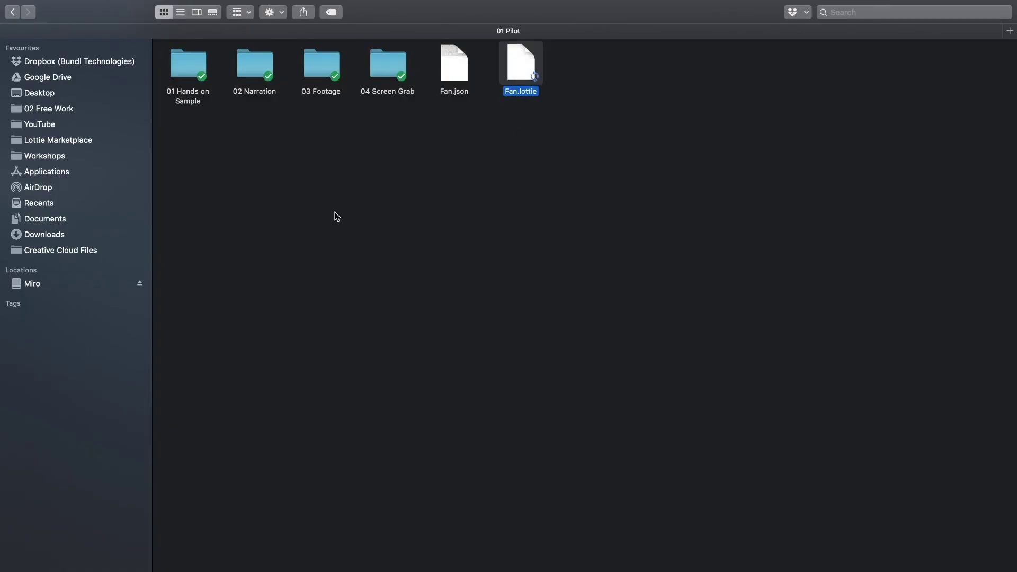
pyautogui.press('super+i')
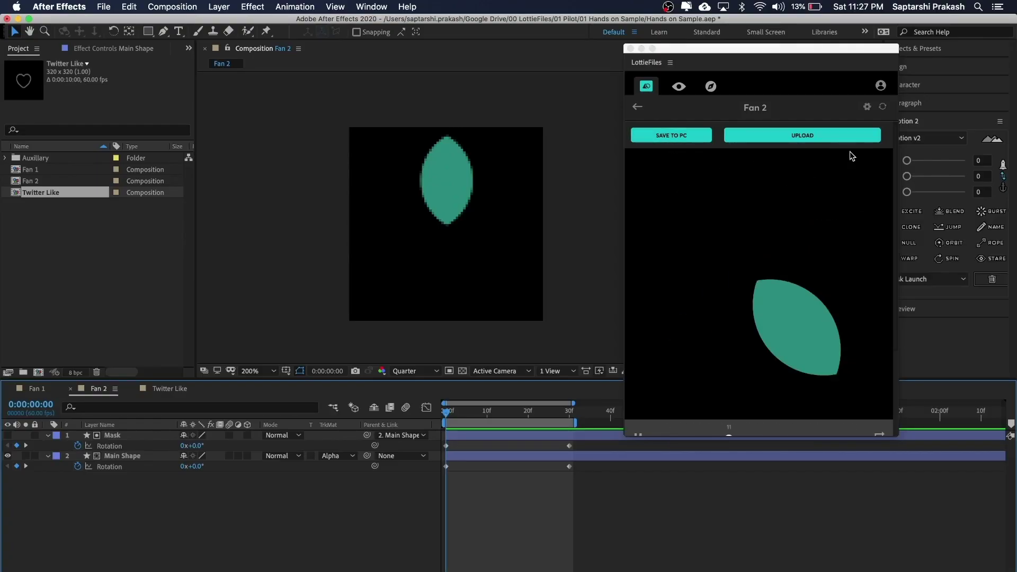
# Upload the Fan 2 animation to LottieFiles directly from the After Effects extension
pyautogui.click(804, 136)
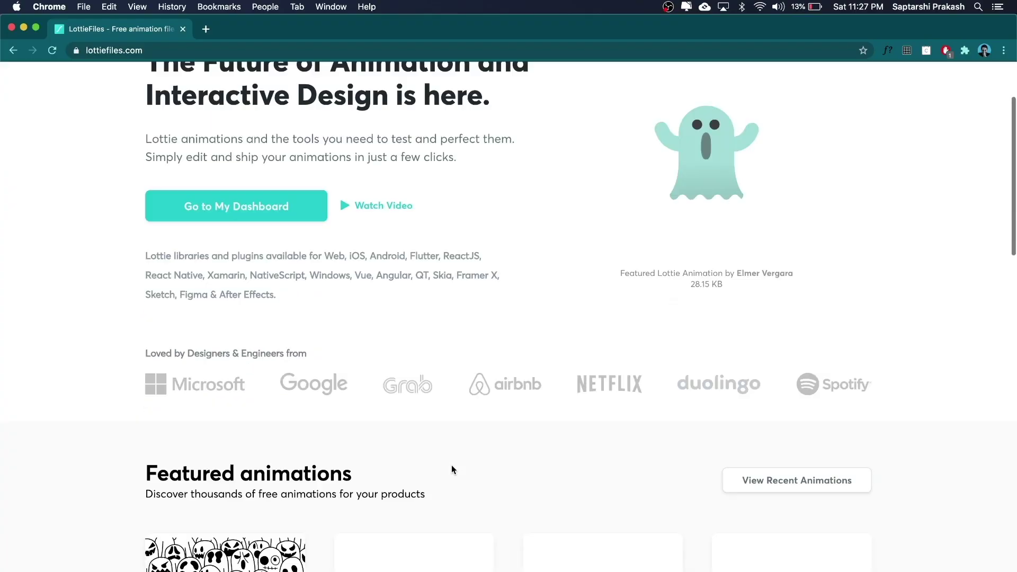
# Examine the Featured animations section of the lottiefiles.com home page in Chrome
pyautogui.scroll(-3, 451, 467)
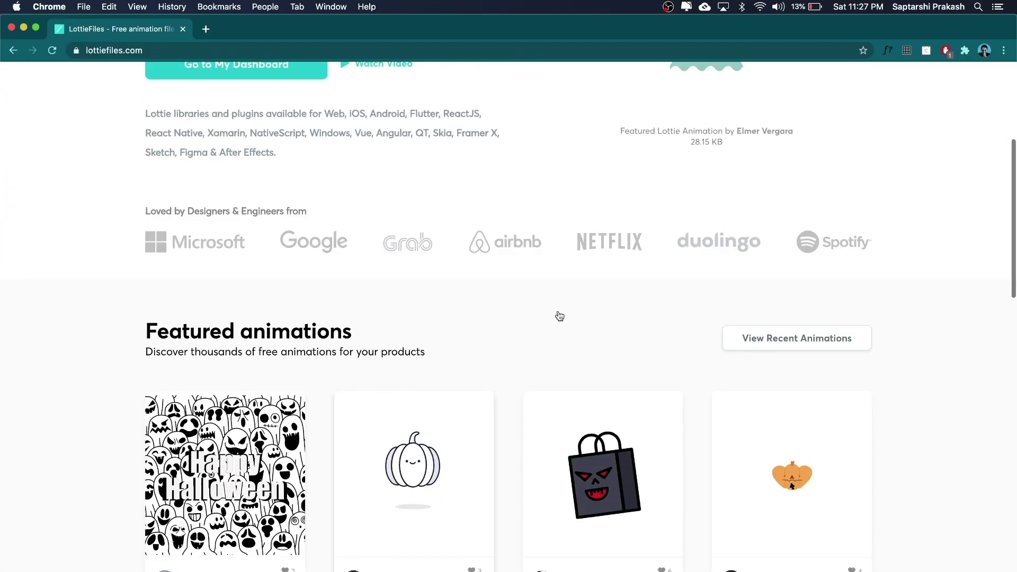
pyautogui.scroll(-5, 559, 316)
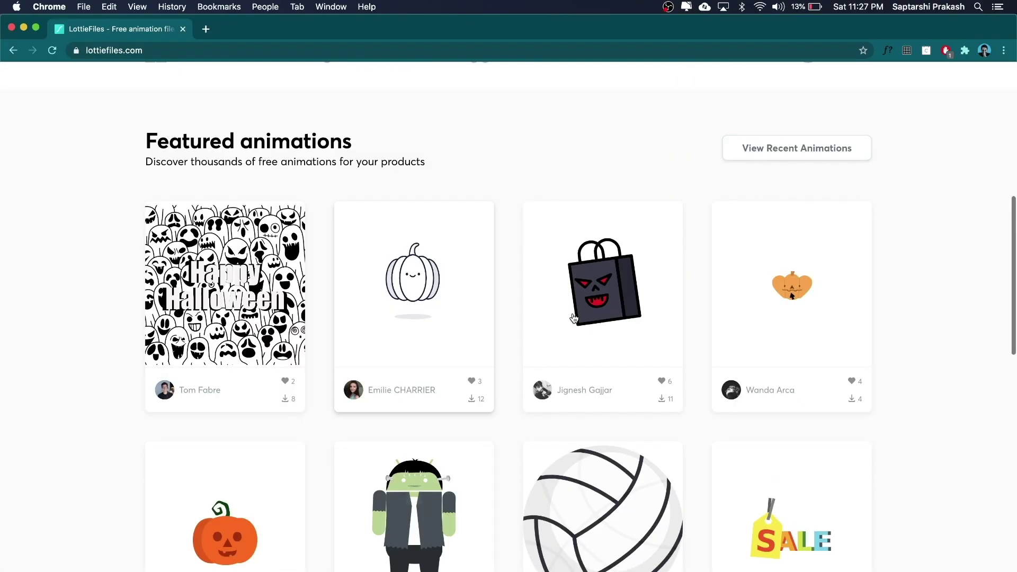
pyautogui.scroll(2, 572, 317)
pyautogui.scroll(-4, 573, 318)
pyautogui.scroll(1, 576, 316)
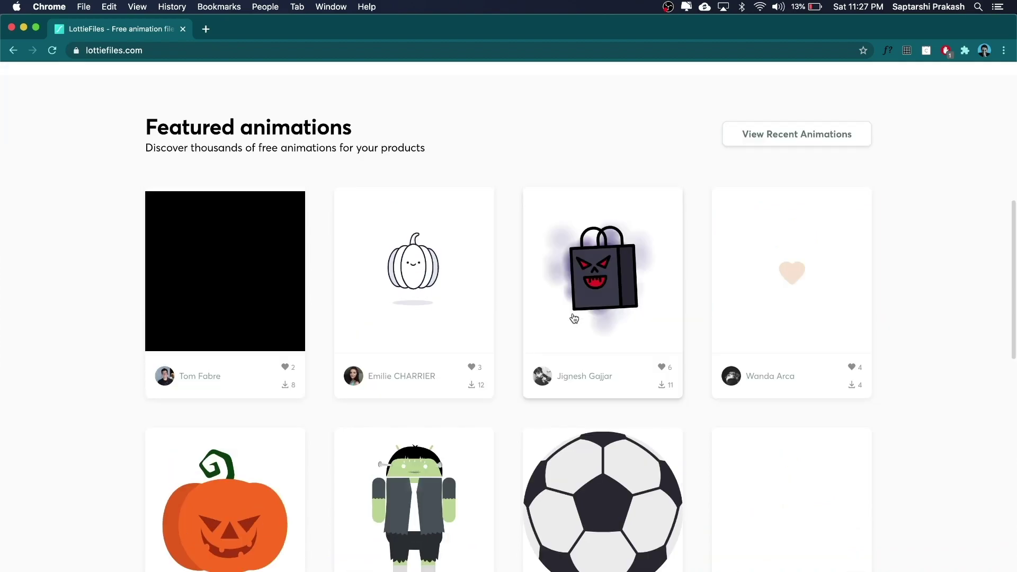